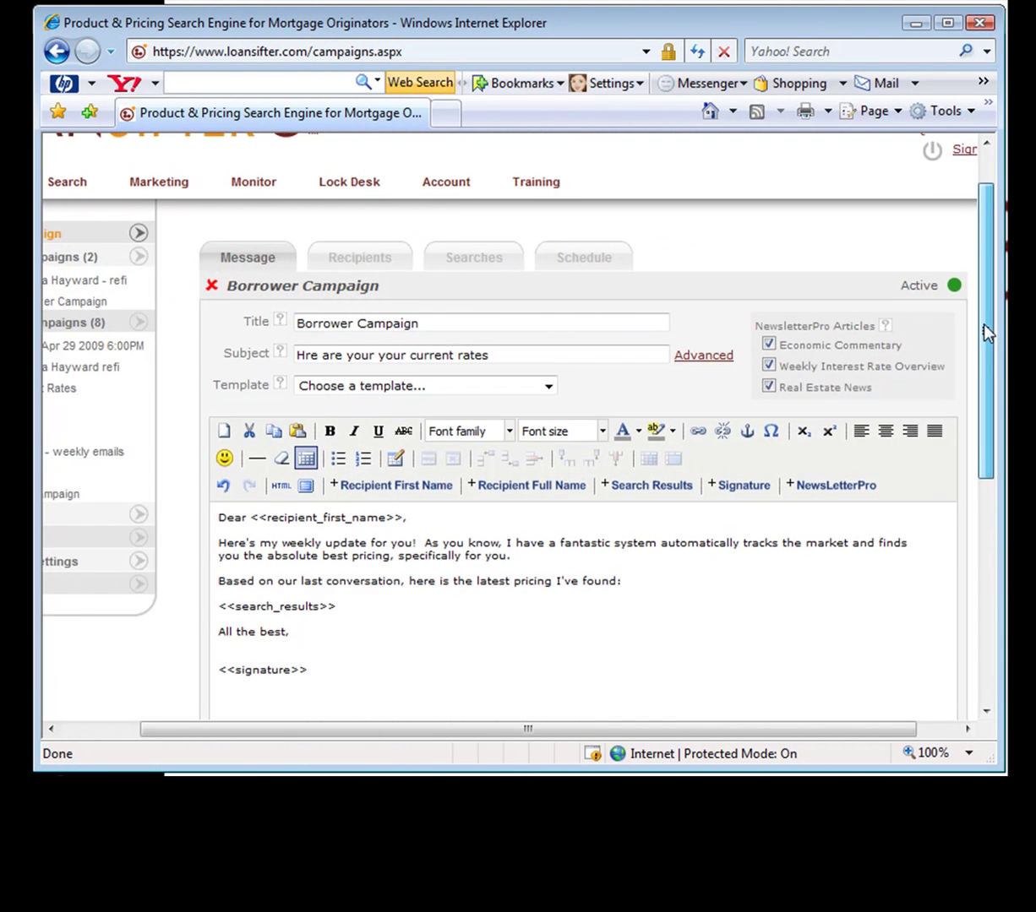
Scroll down the campaign page and generate a preview of the Borrower Campaign email.
left_click_drag(986, 332, 970, 429)
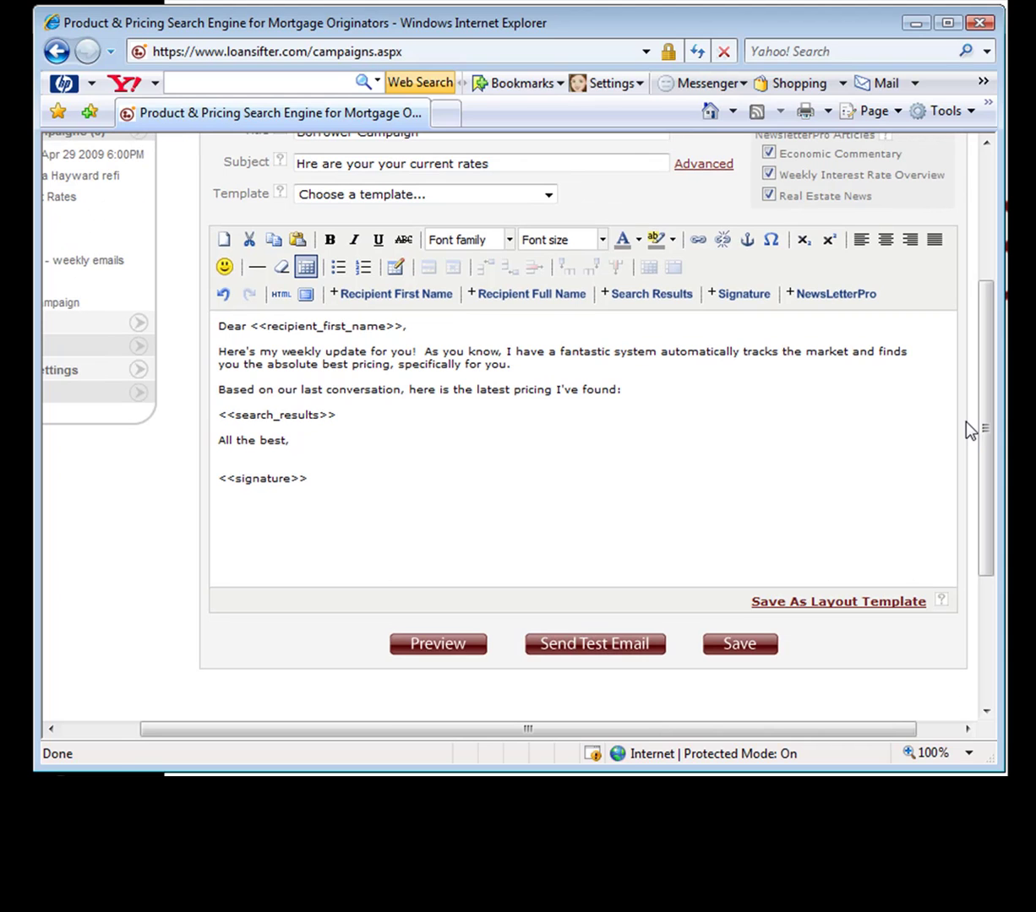
left_click(430, 646)
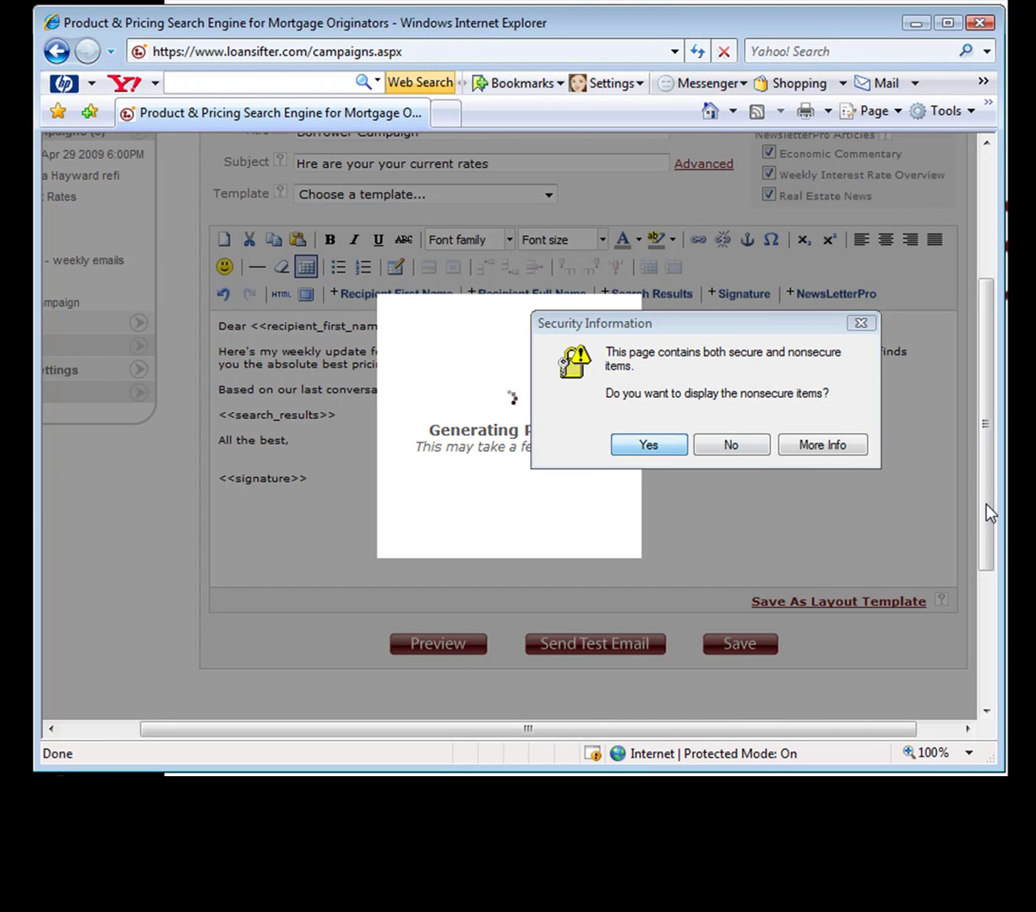
Allow the nonsecure items, read the email preview down to the signature, then close it.
left_click(661, 444)
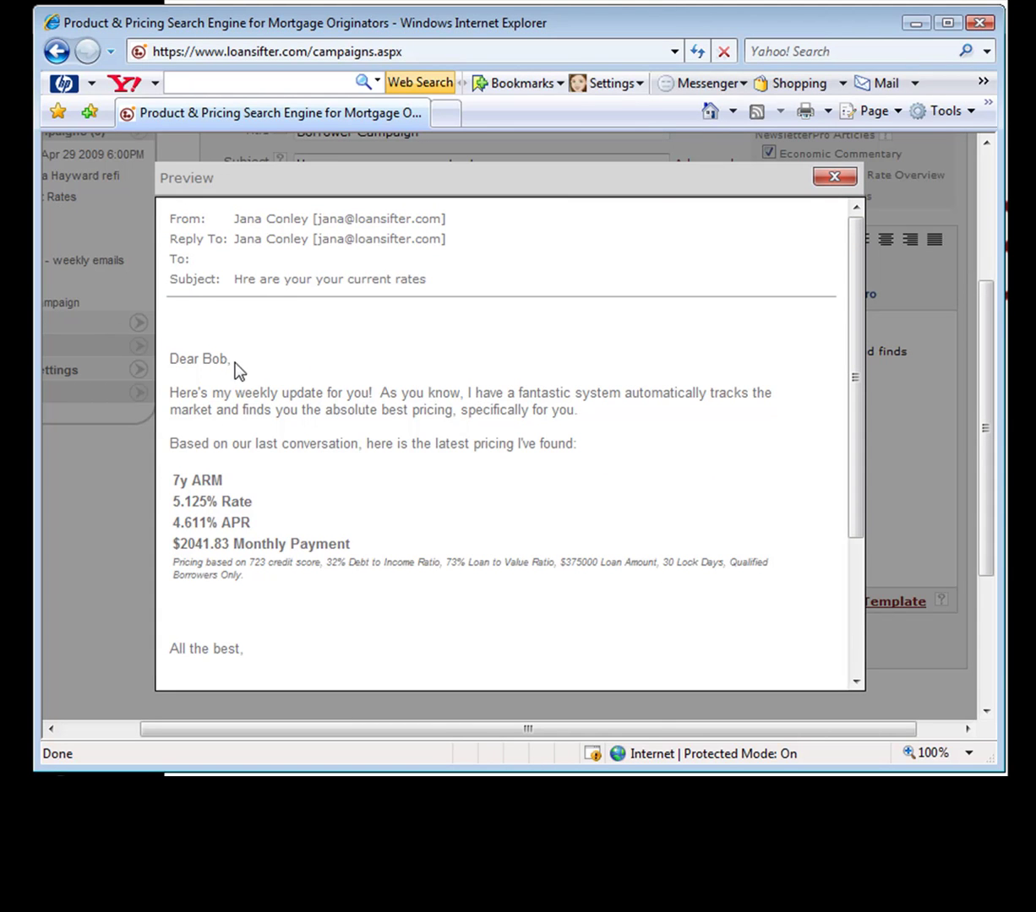
left_click_drag(169, 393, 581, 444)
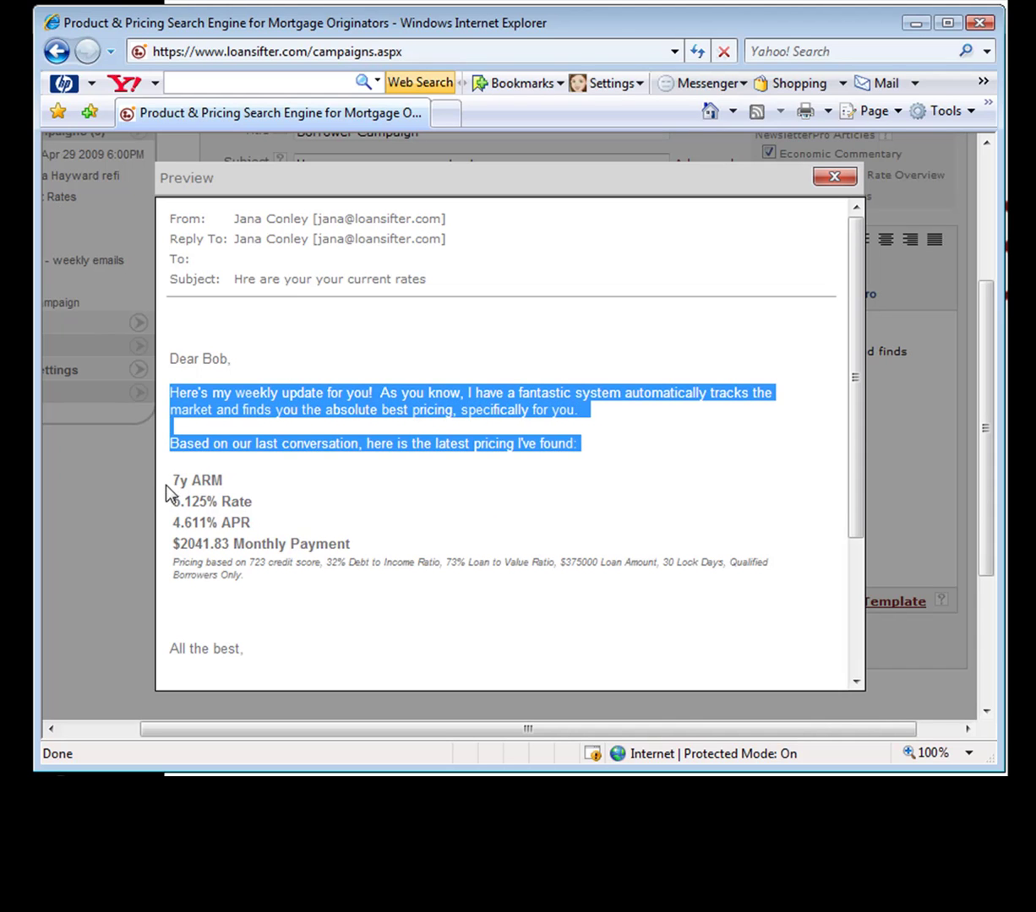
left_click(188, 479)
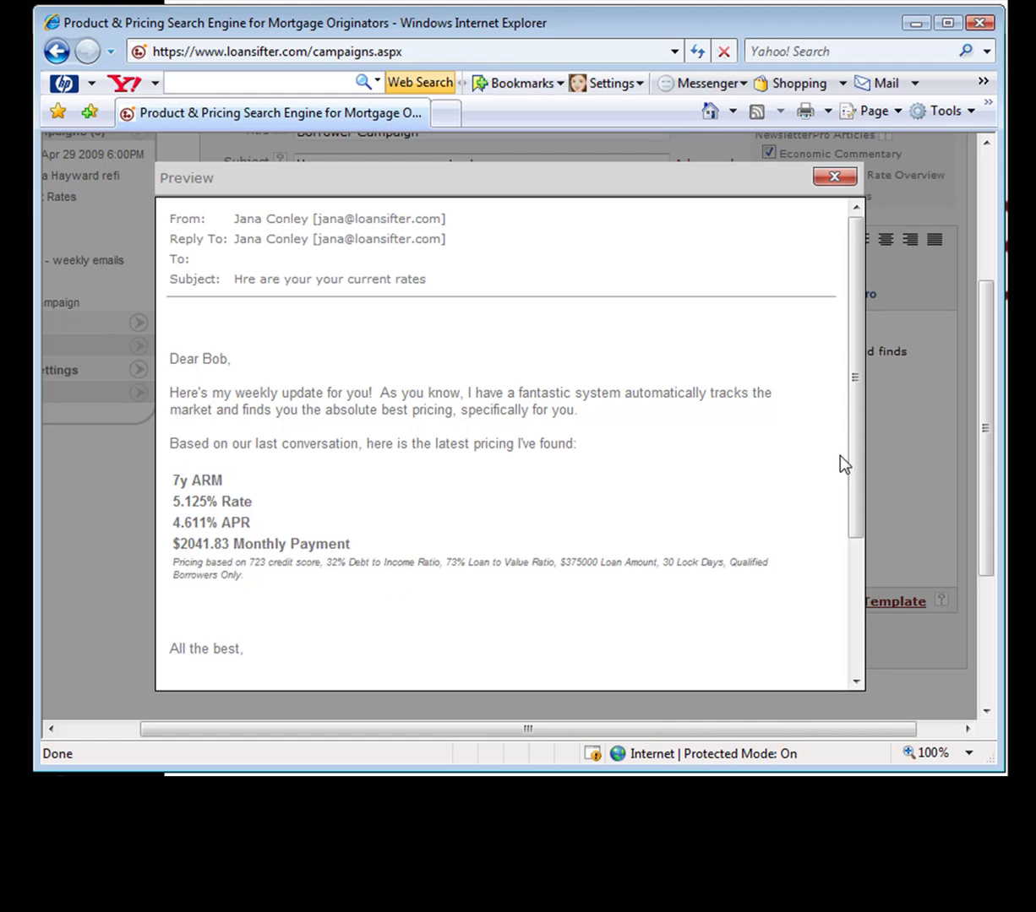
left_click_drag(853, 469, 853, 575)
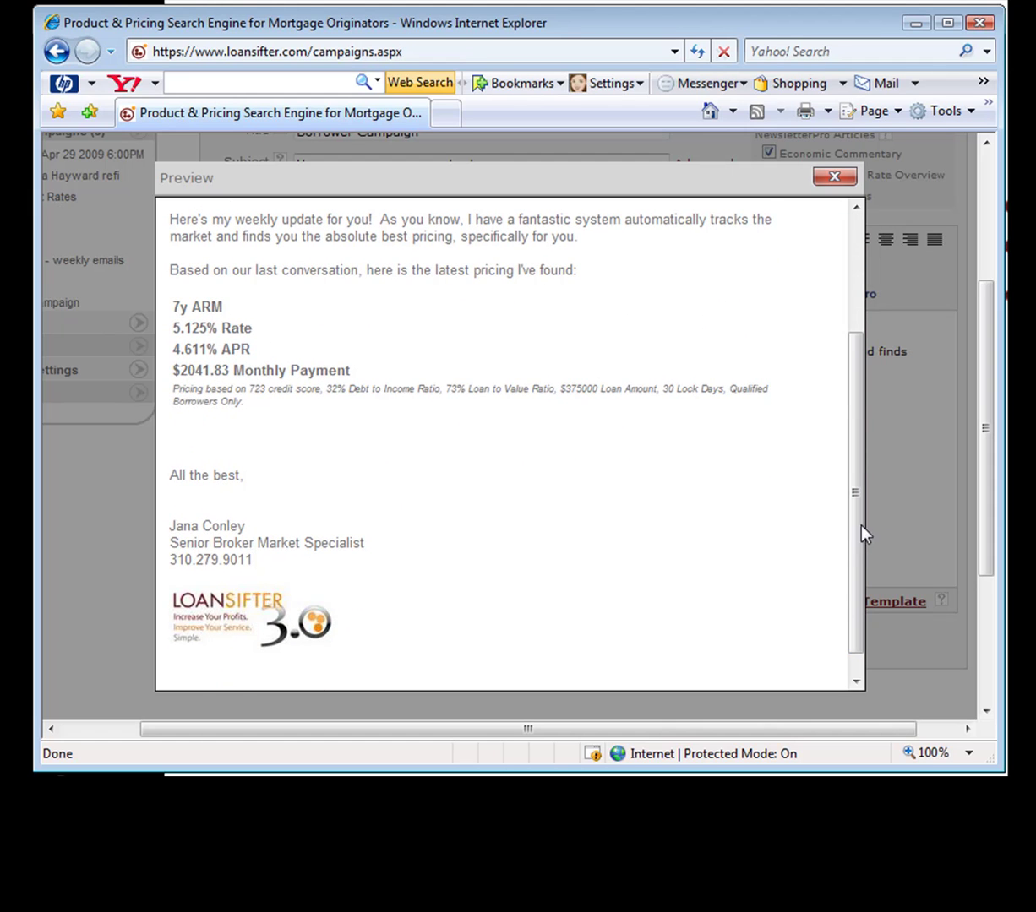
left_click_drag(861, 527, 861, 369)
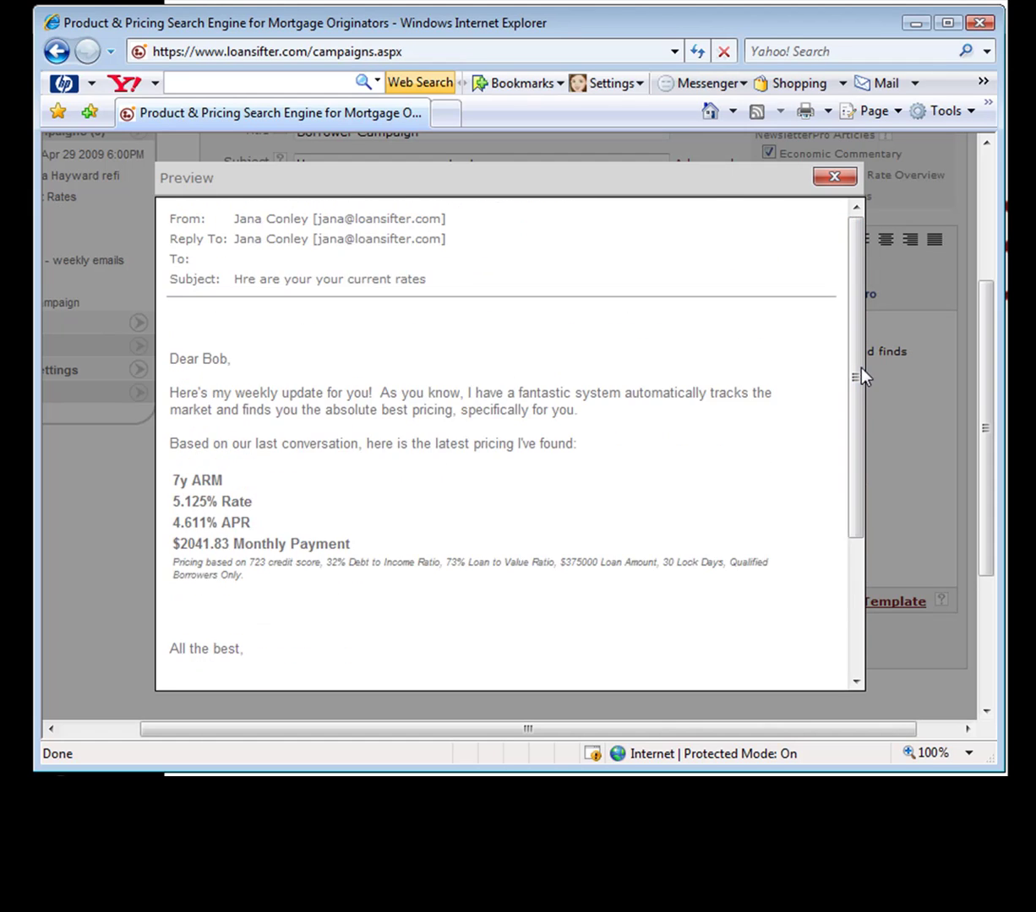
left_click(834, 179)
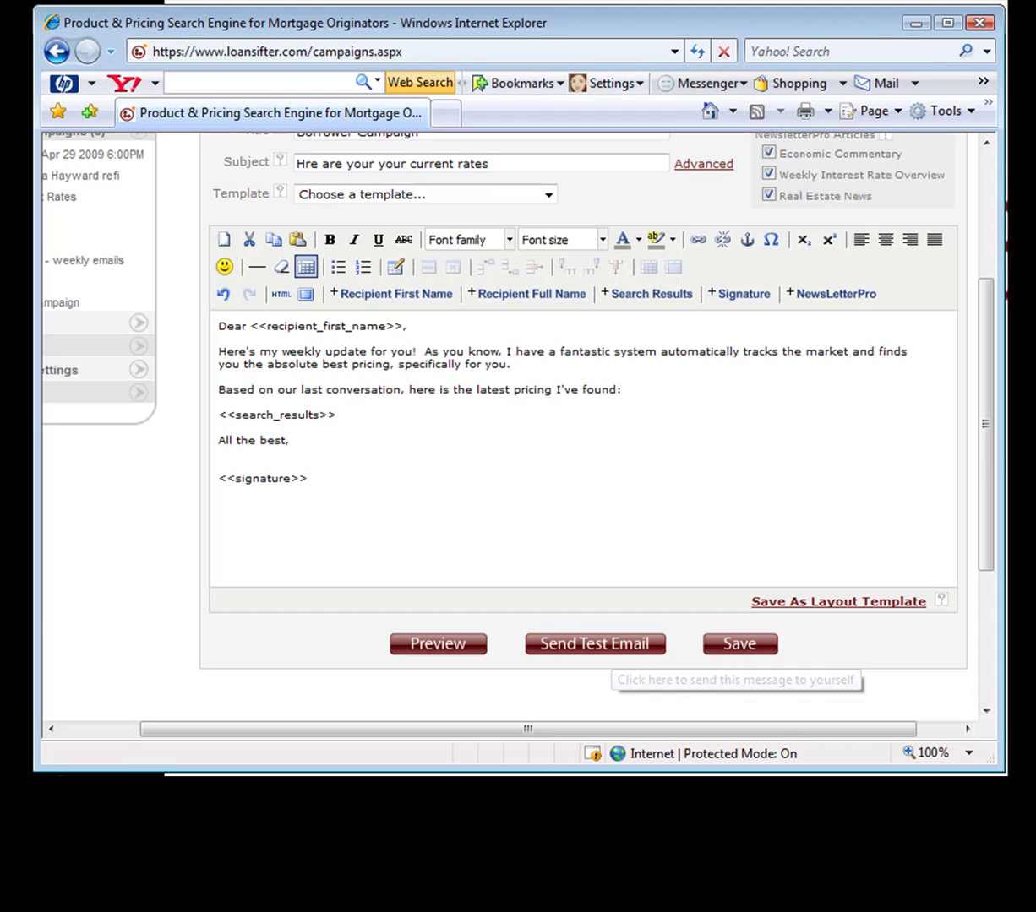
Look through the Template dropdown without choosing a template, then scroll the page back left.
left_click_drag(980, 460, 998, 358)
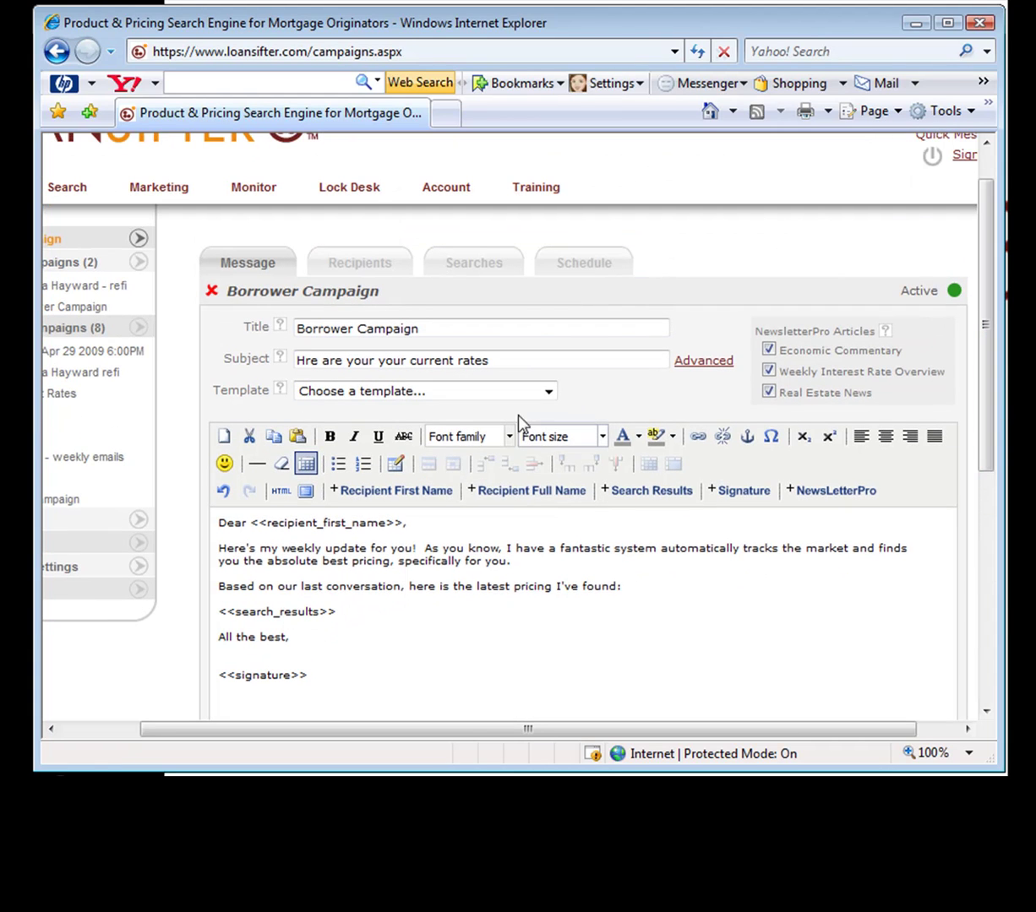
left_click(548, 391)
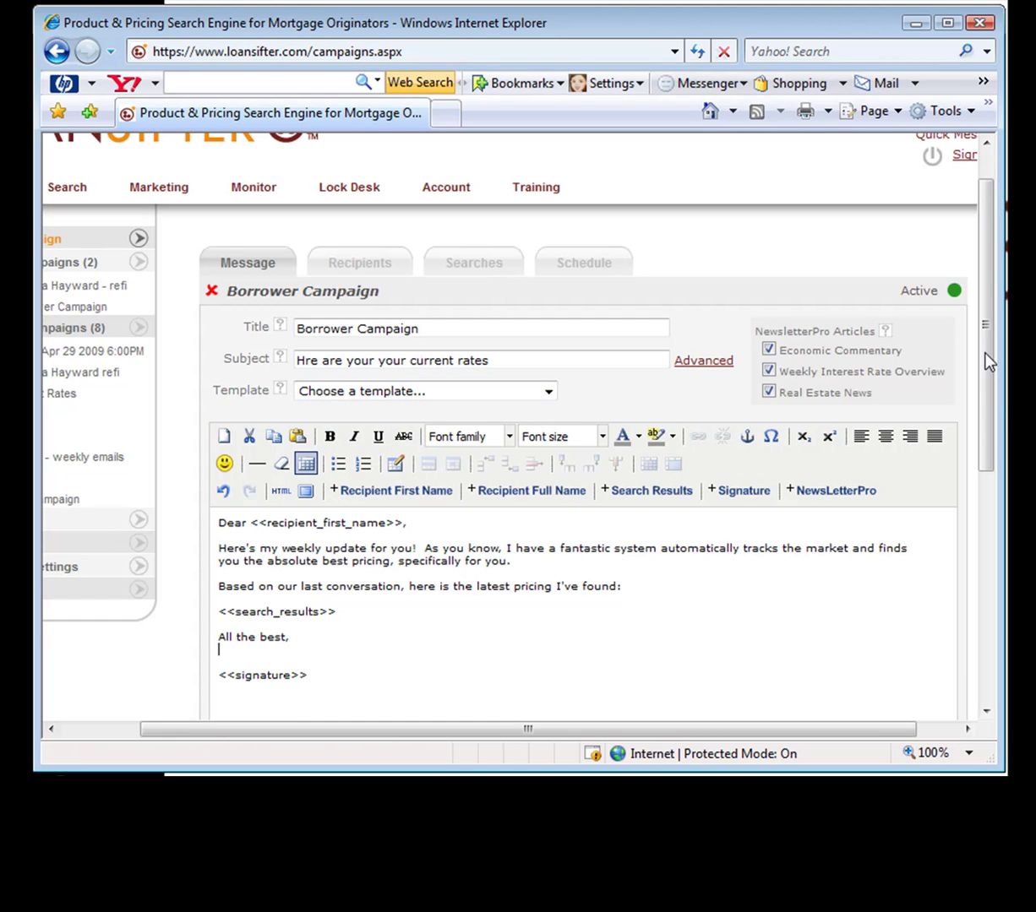
left_click_drag(986, 358, 988, 411)
left_click_drag(572, 733, 464, 734)
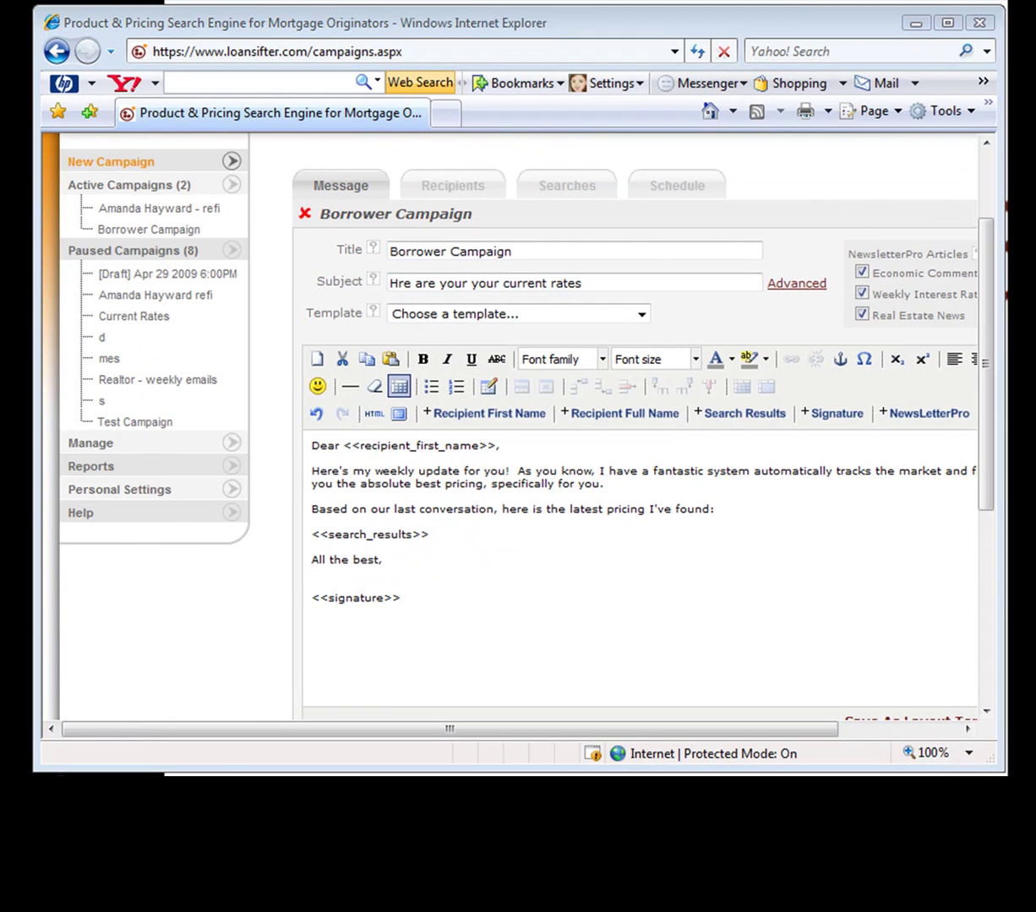
Expand Manage to view the saved search scenarios, then collapse it and expand Reports.
left_click(92, 448)
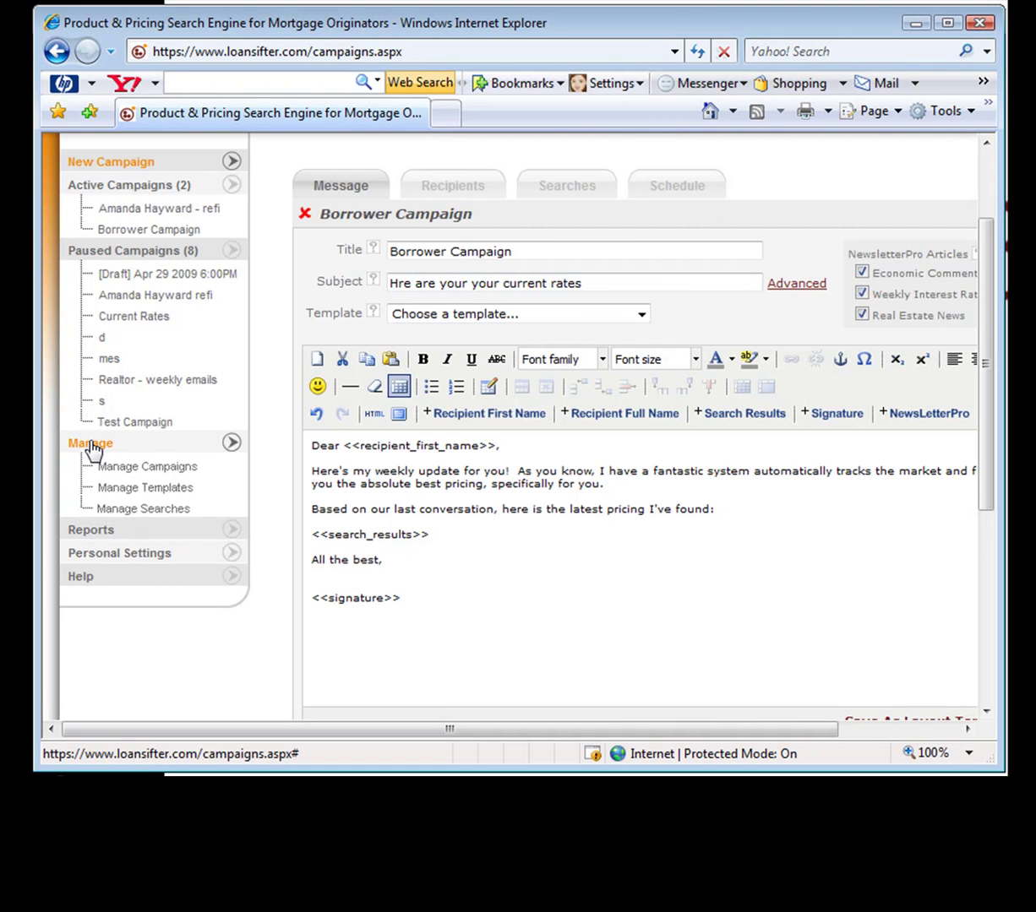
left_click(158, 511)
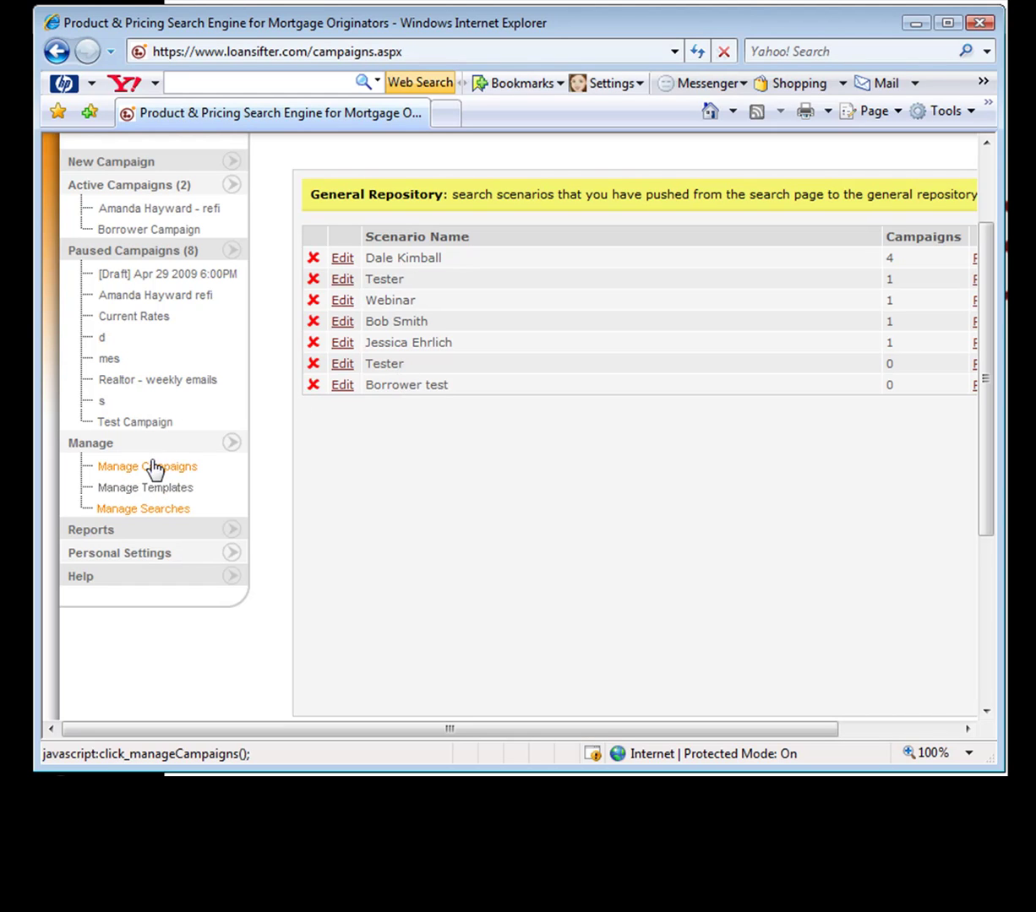
left_click(230, 446)
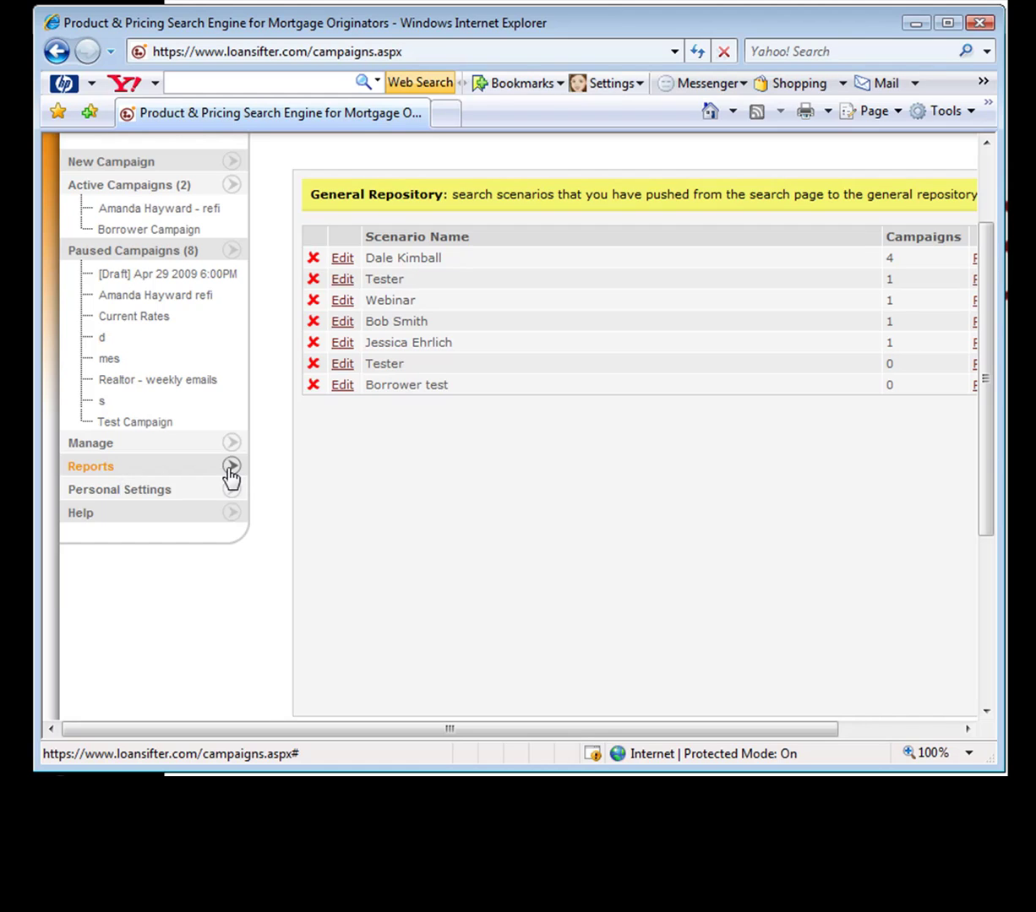
left_click(229, 470)
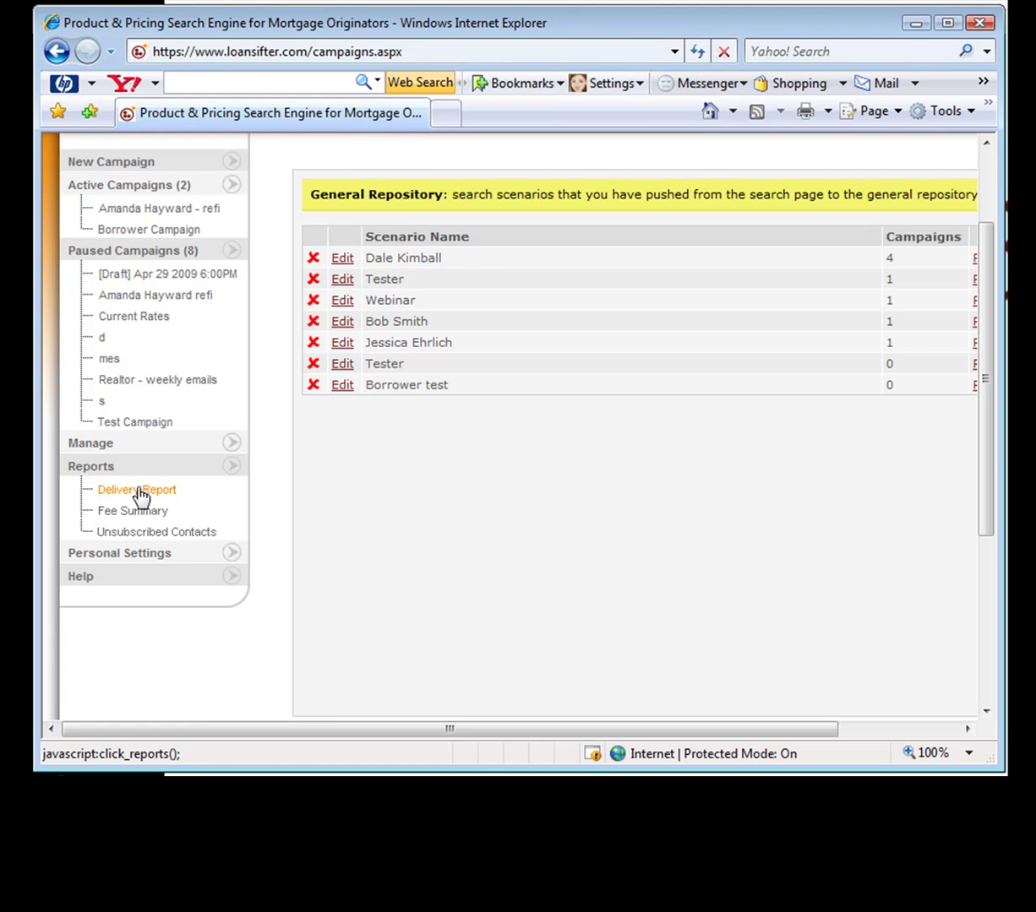
left_click(135, 554)
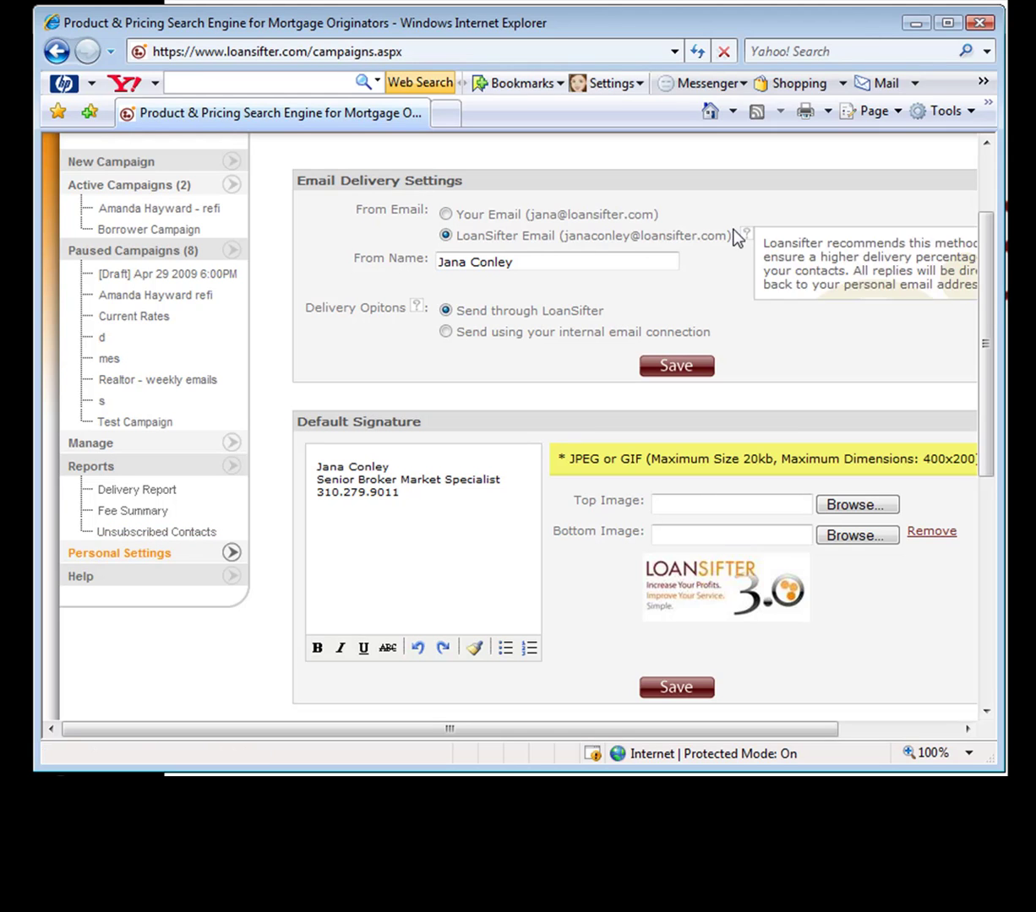
left_click_drag(661, 214, 431, 209)
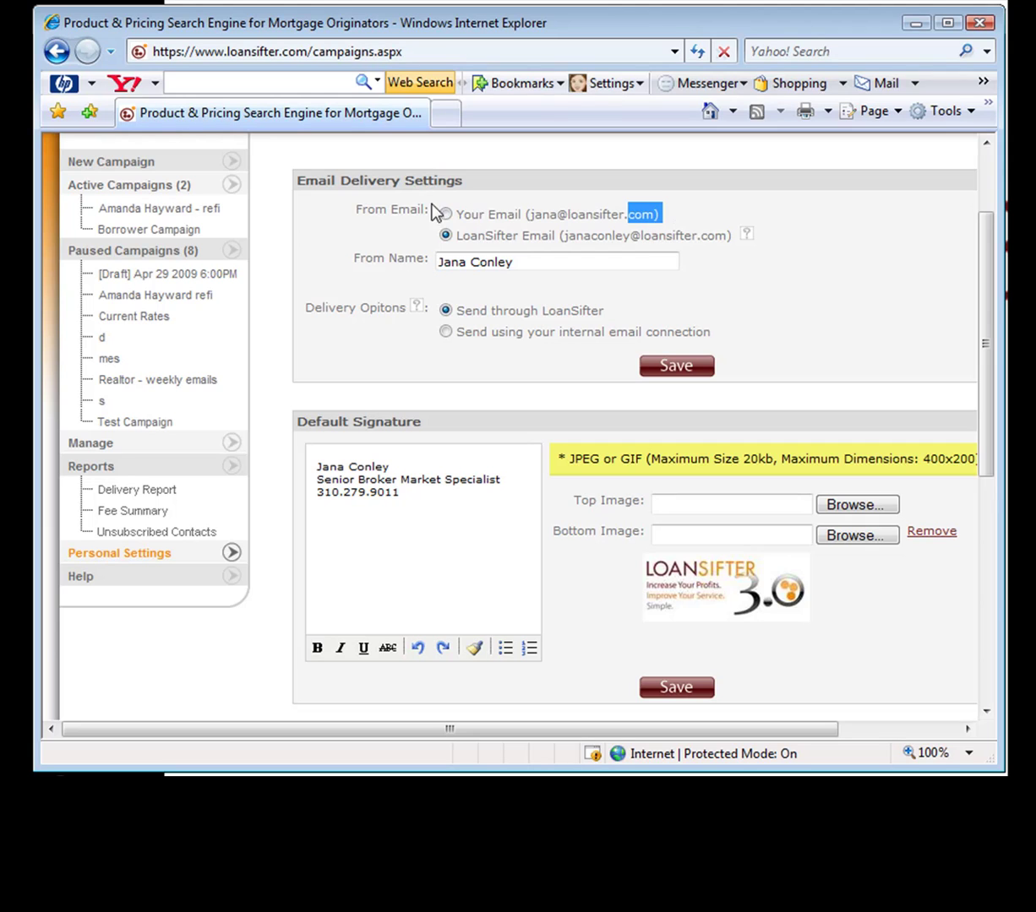
left_click(444, 214)
left_click(496, 227)
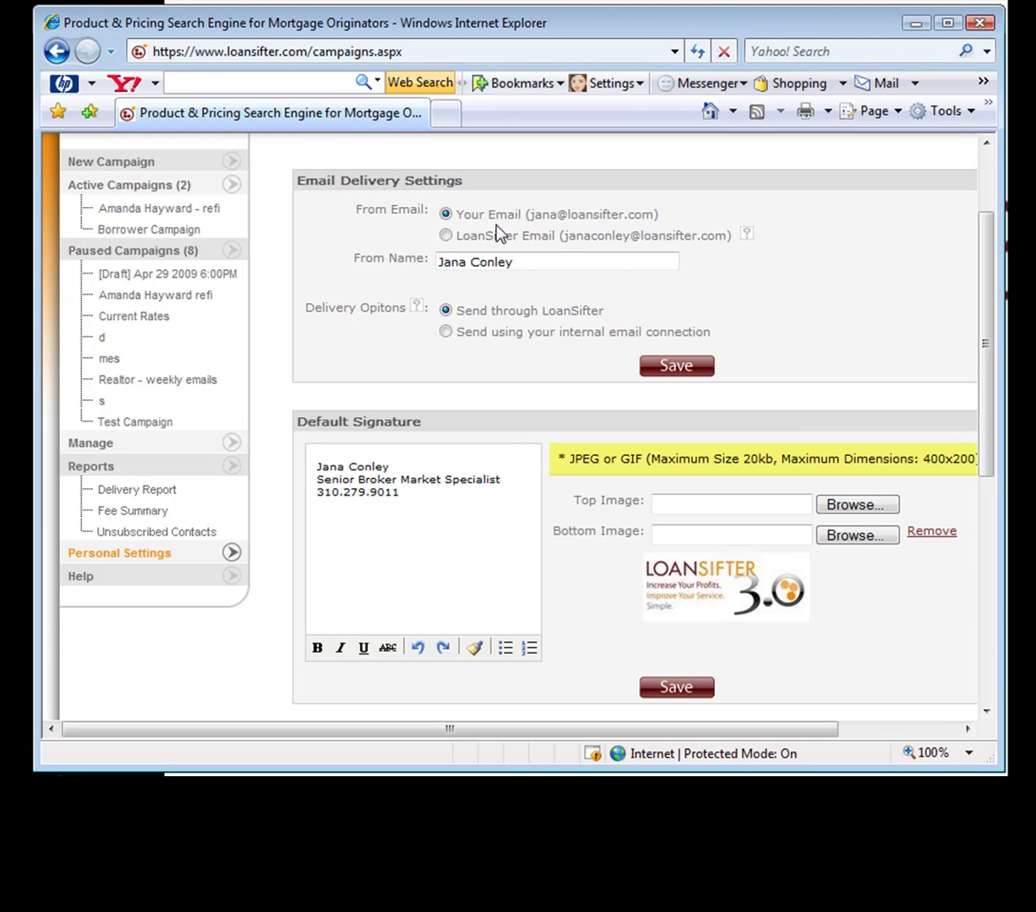
left_click(446, 237)
left_click_drag(532, 215, 650, 216)
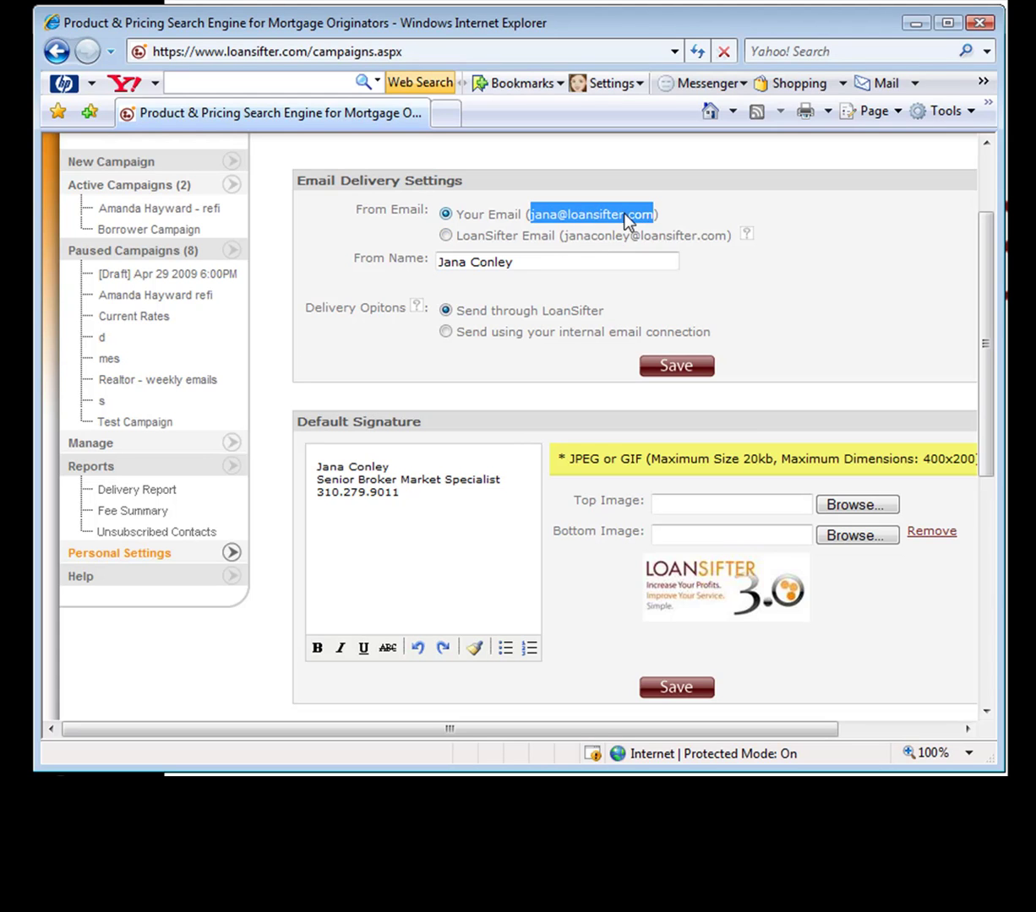
left_click(564, 239)
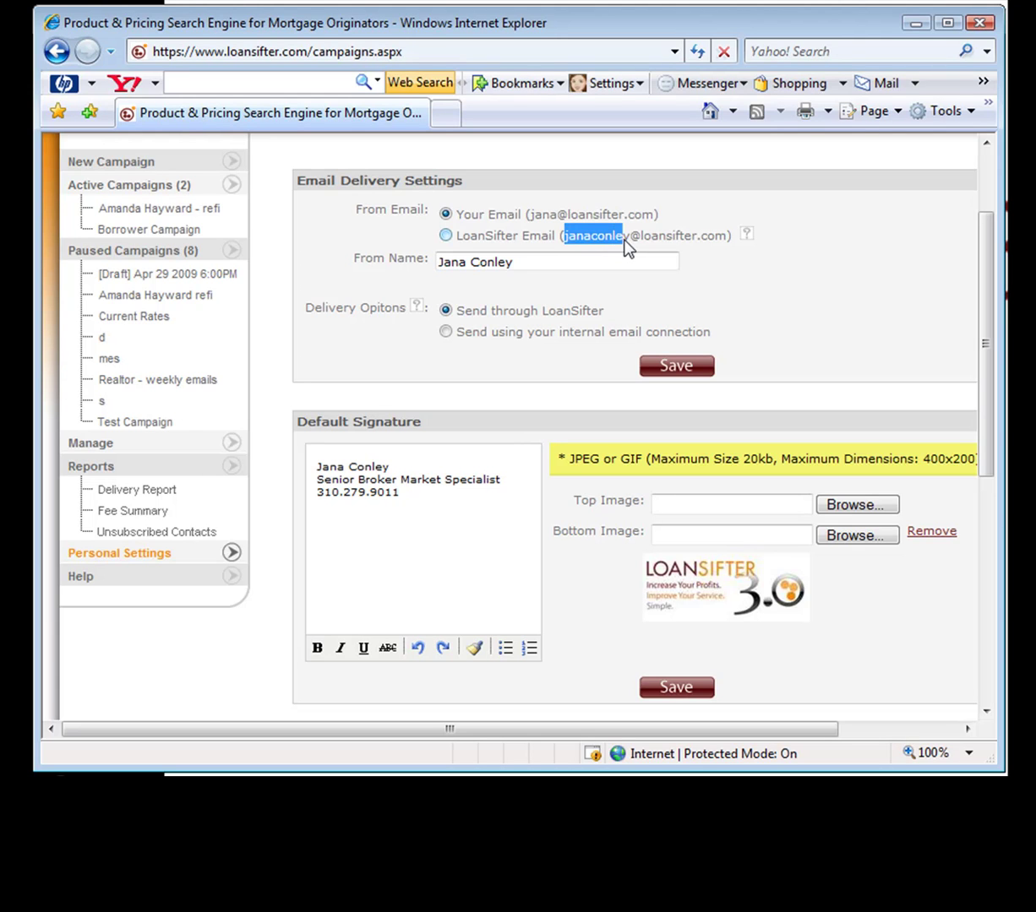
left_click_drag(627, 245, 634, 244)
left_click_drag(523, 261, 442, 268)
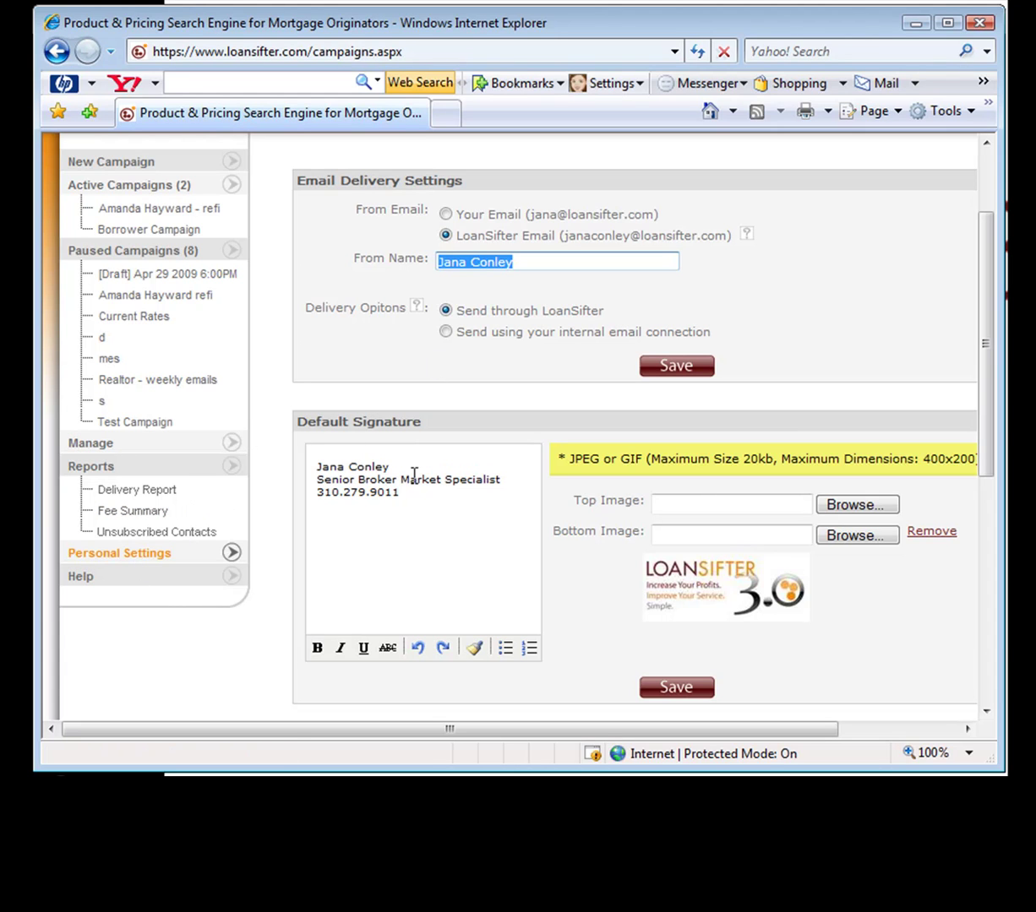
Review the default signature lines in the message footer area.
mouse_move(400, 494)
left_mouse_down()
mouse_move(315, 479)
mouse_move(316, 467)
left_mouse_up()
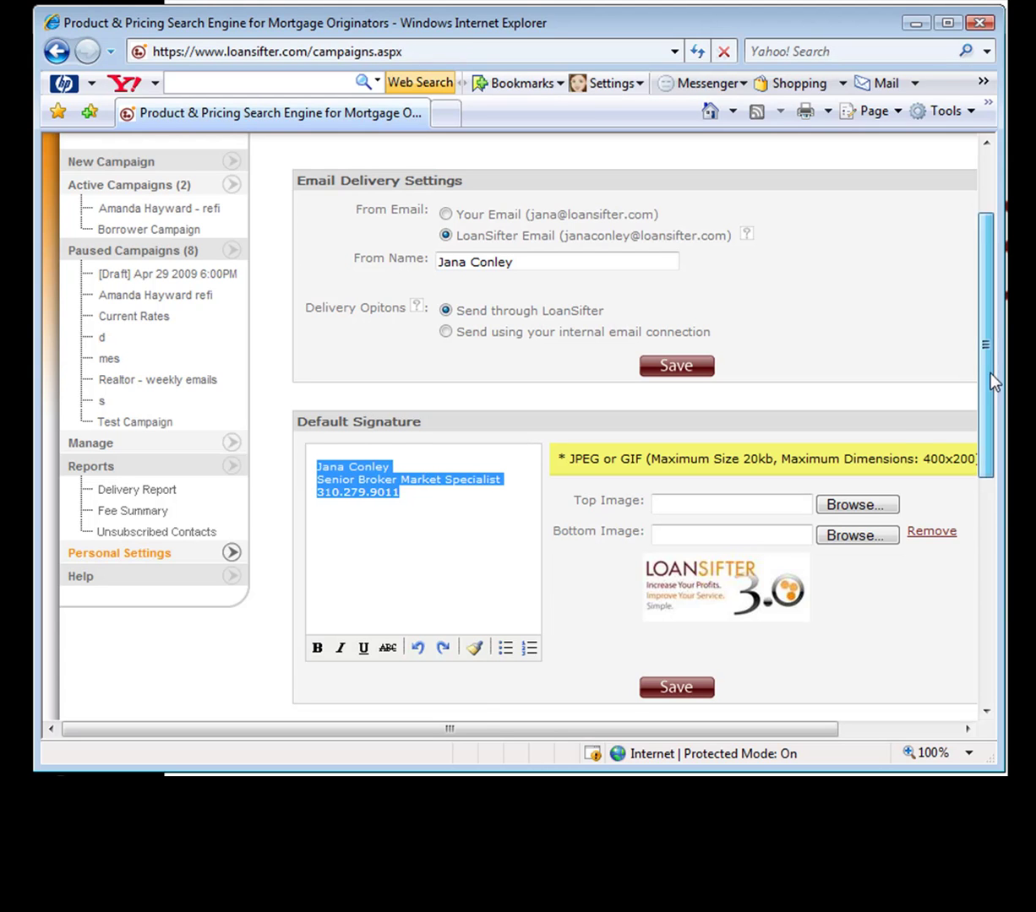
left_click_drag(985, 369, 985, 429)
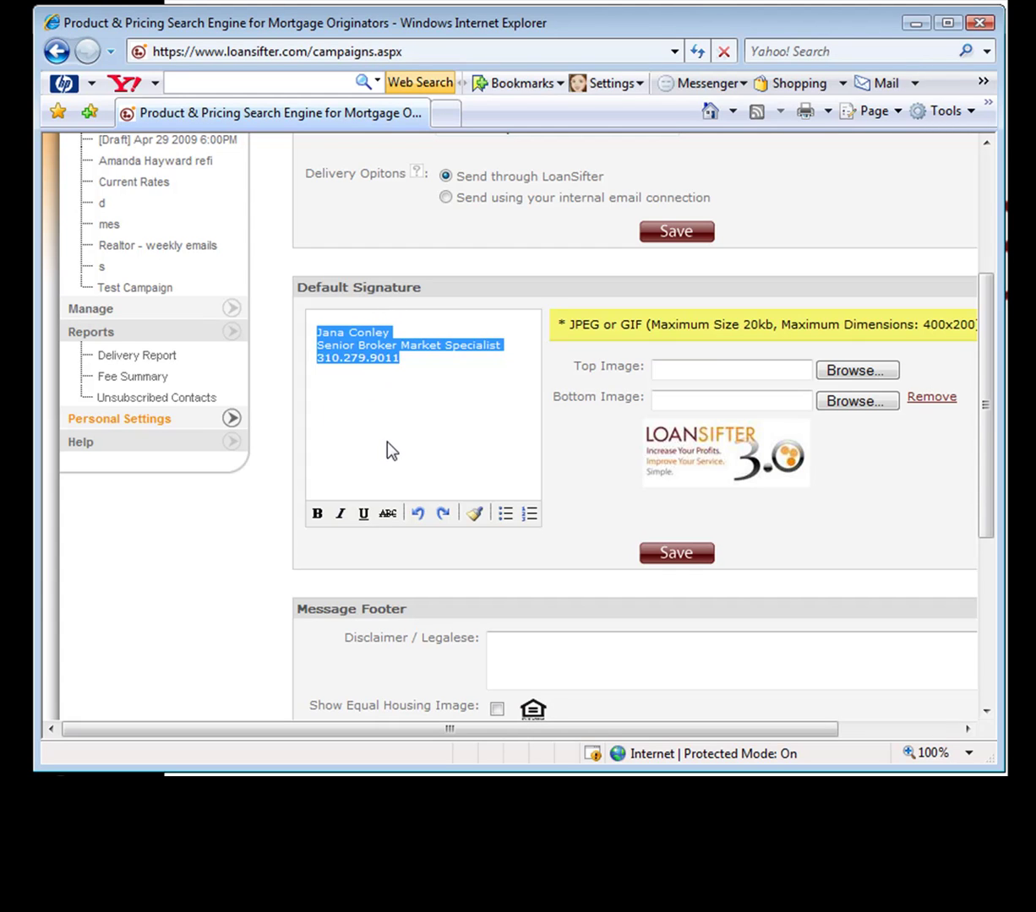
left_click_drag(982, 373, 985, 434)
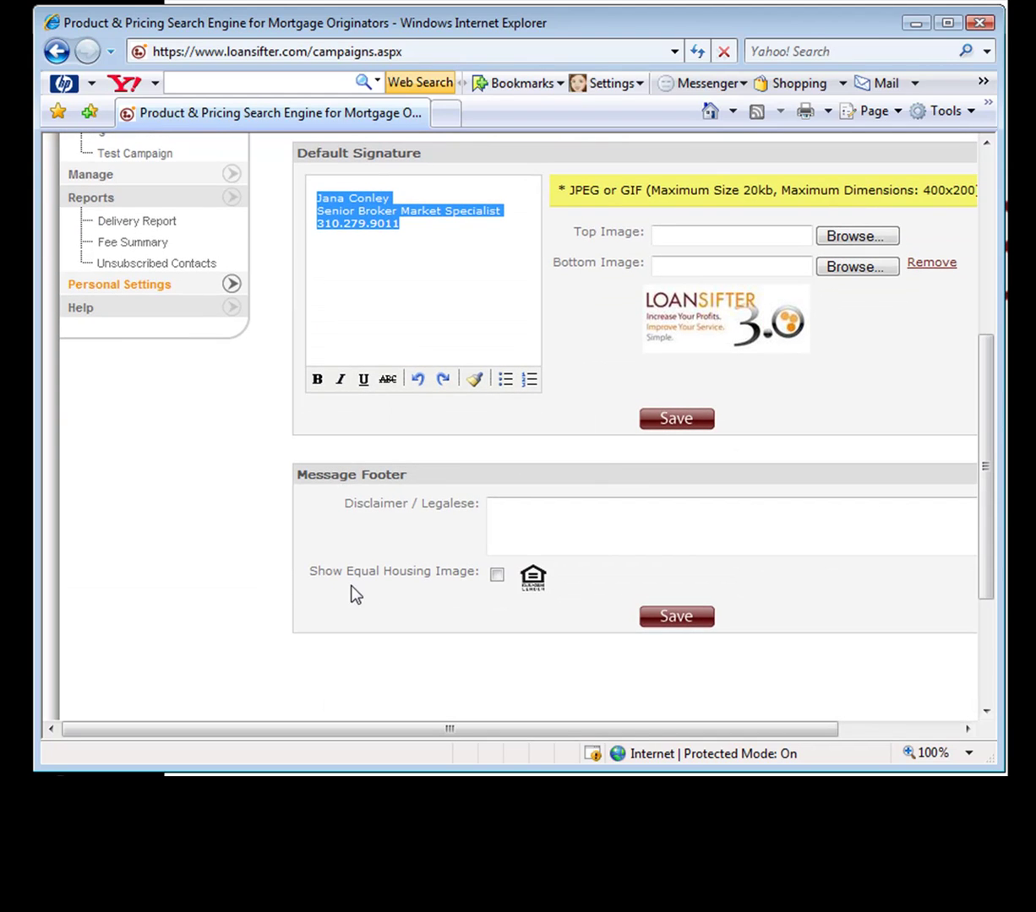
Leave Show Equal Housing Image unchecked under the footer disclaimer and scroll back to the top.
left_click(527, 513)
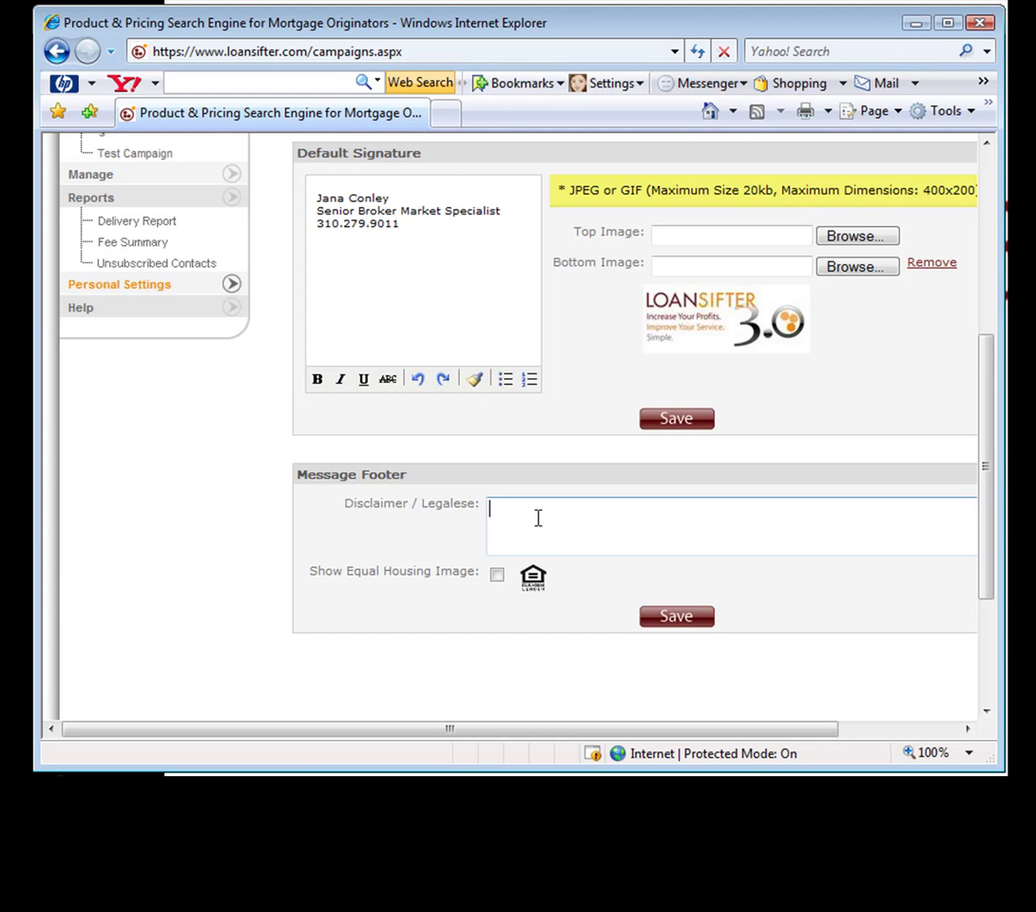
left_click(496, 575)
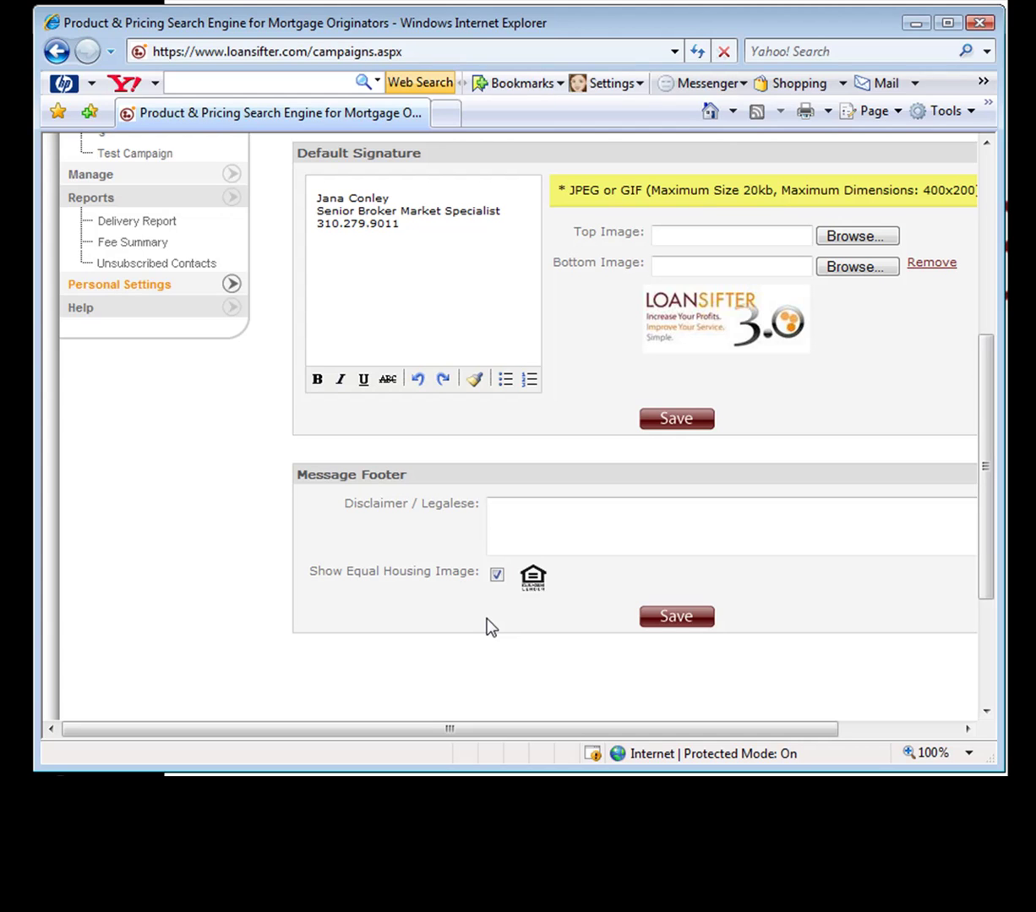
left_click(496, 576)
left_click(656, 541)
left_click_drag(983, 545, 973, 342)
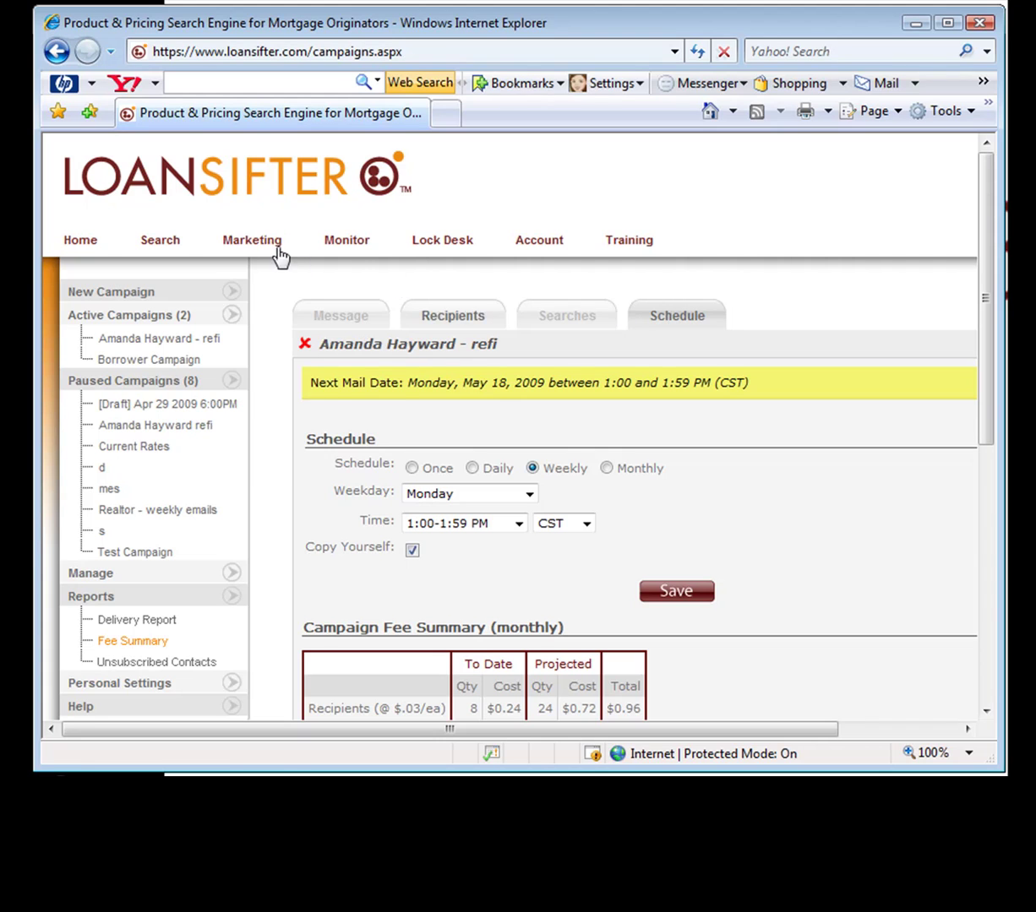
Choose Fee Templates from the Marketing menu in the top navigation.
mouse_move(271, 248)
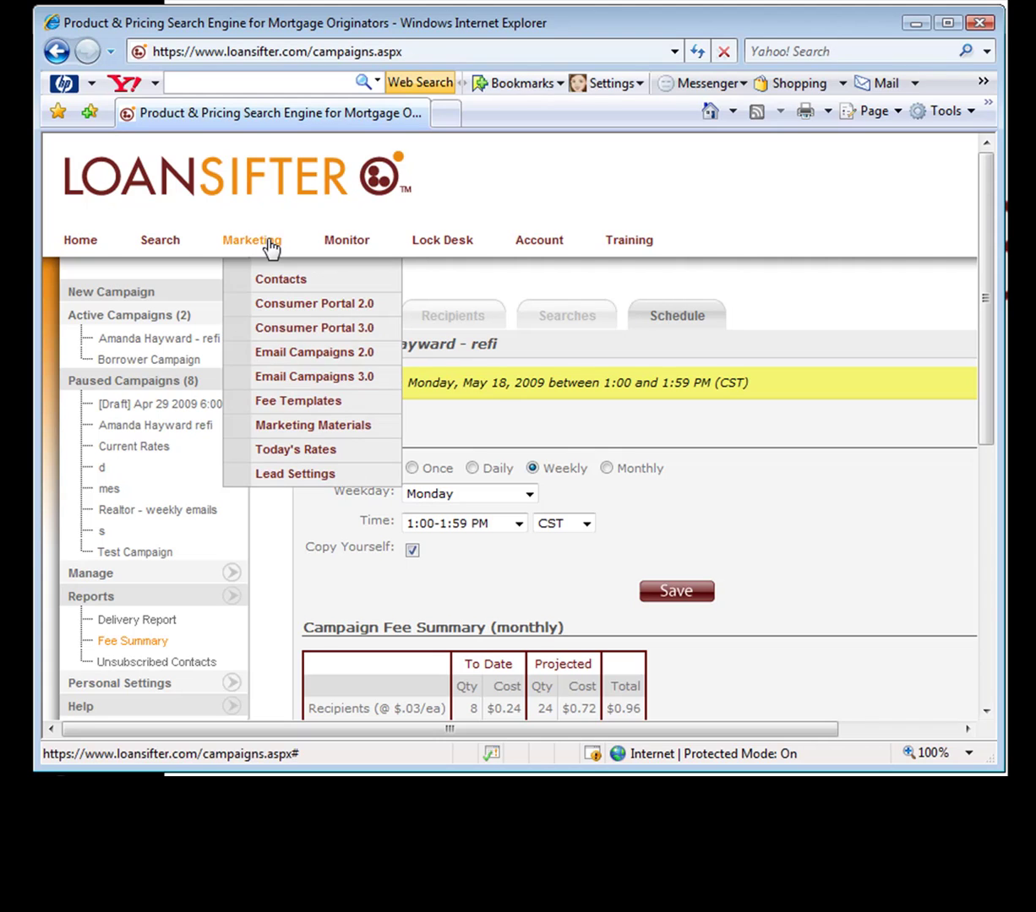
left_click(277, 401)
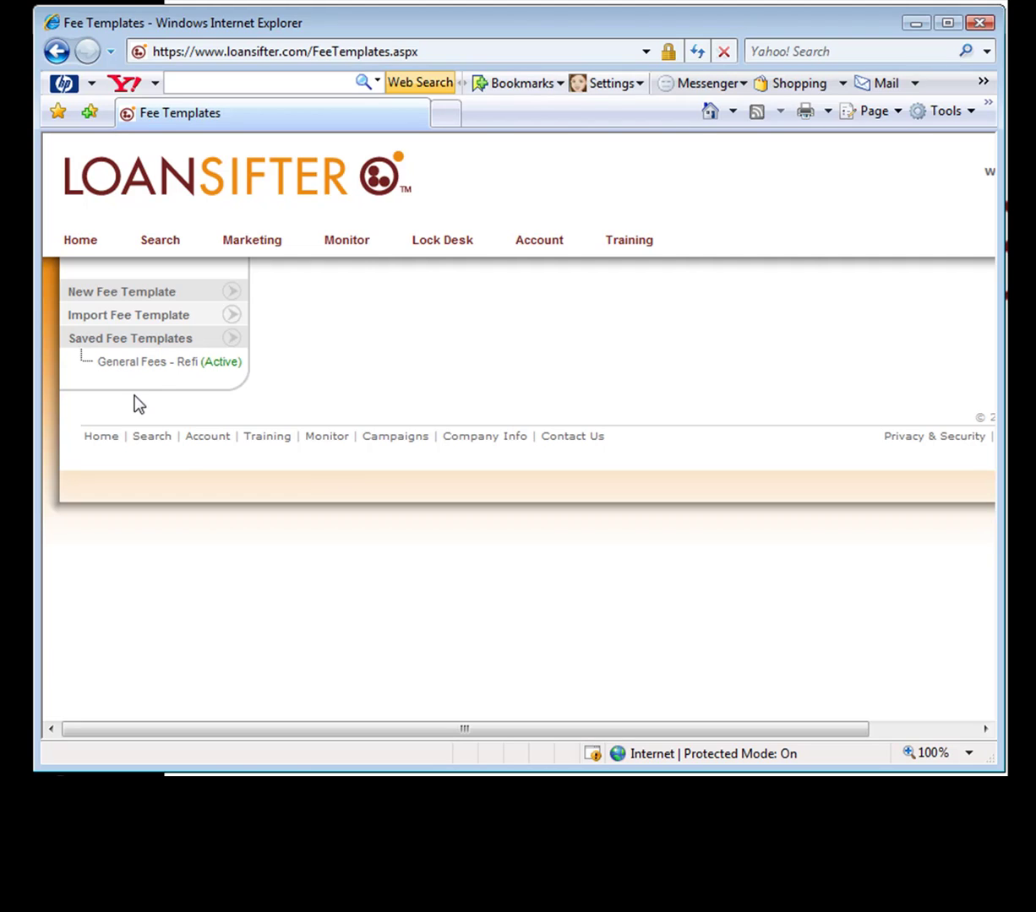
mouse_move(252, 242)
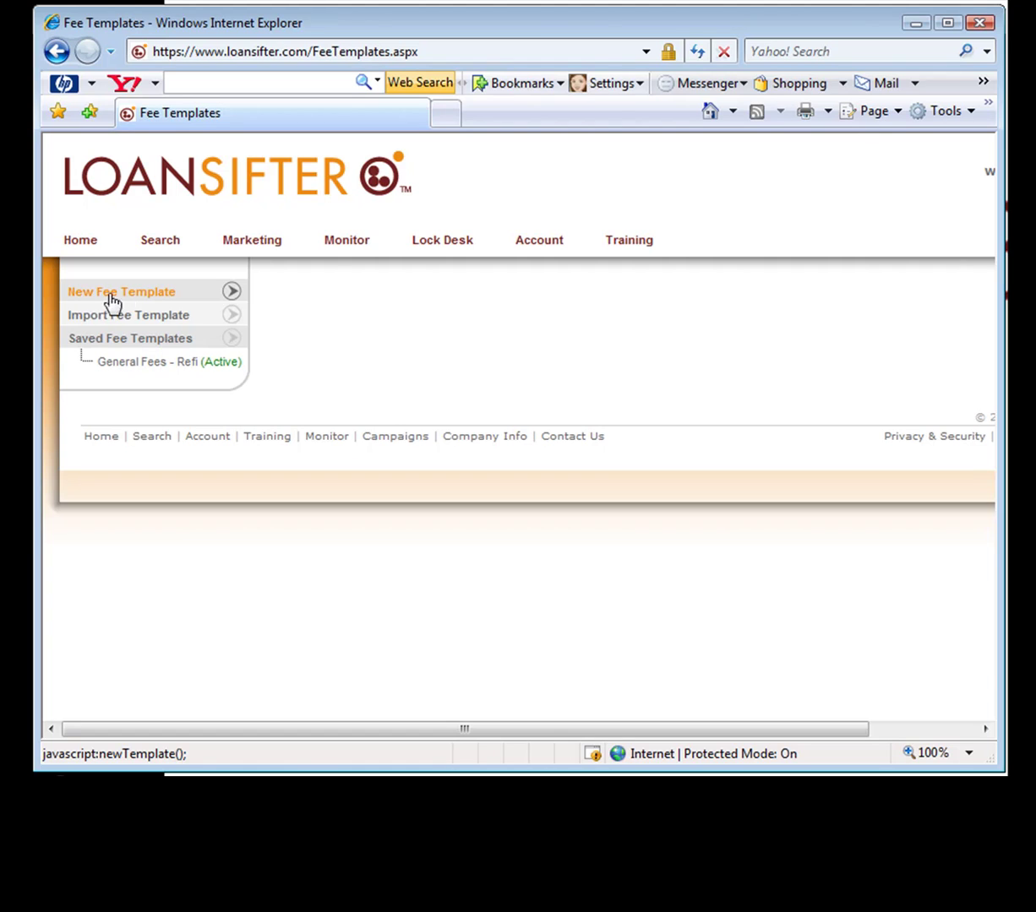
Open the General Fees - Refi template and step through its Programs, States and Fees tabs.
left_click(138, 362)
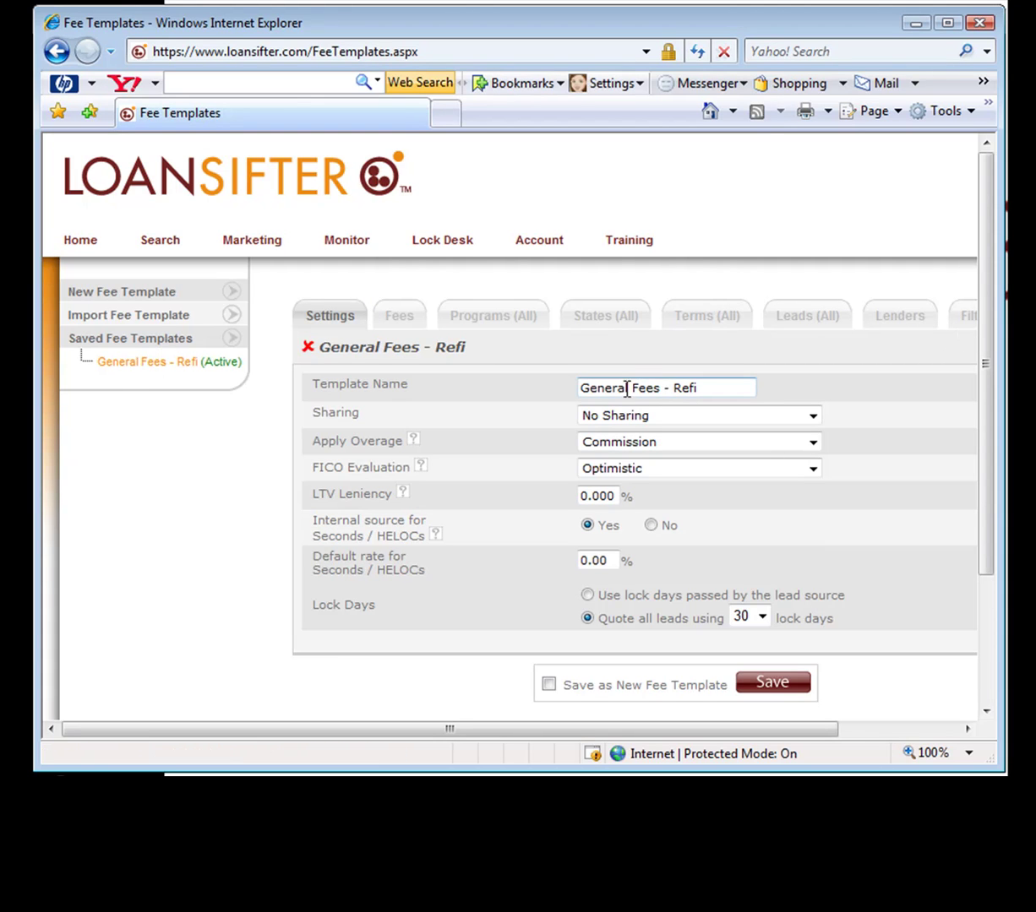
left_click_drag(746, 389, 571, 388)
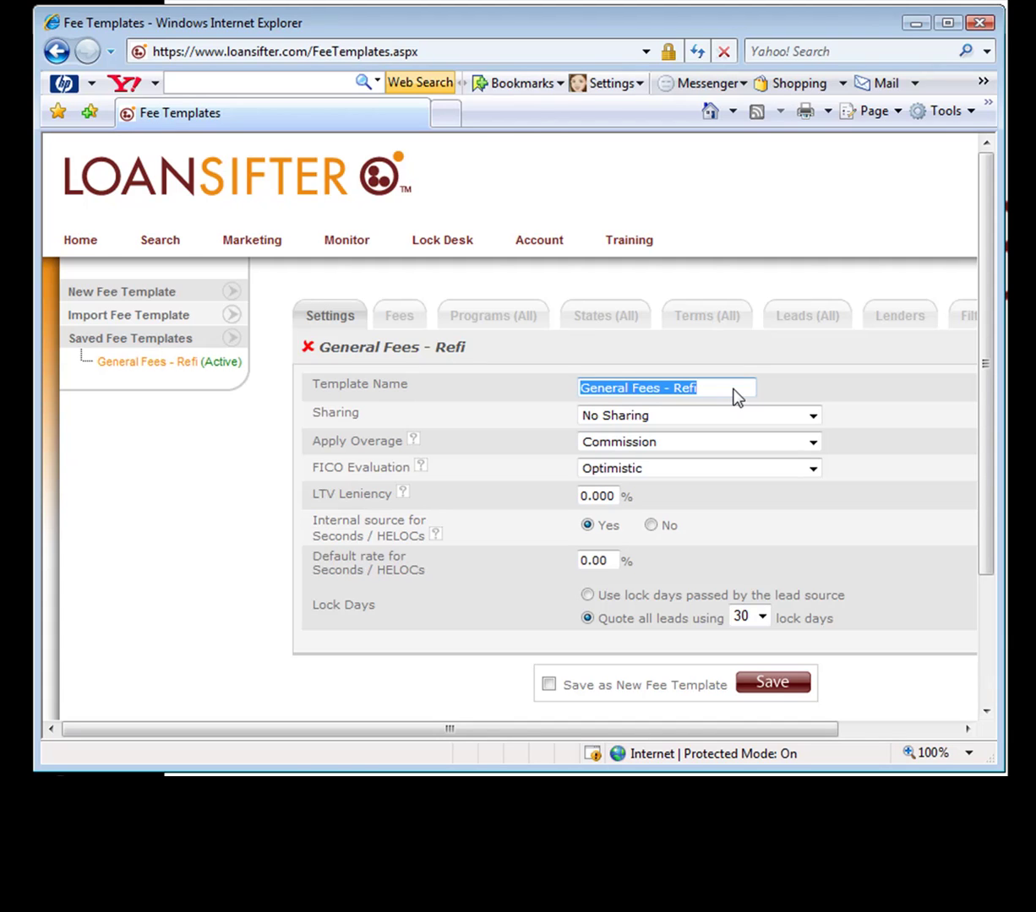
left_click(495, 321)
left_click(596, 326)
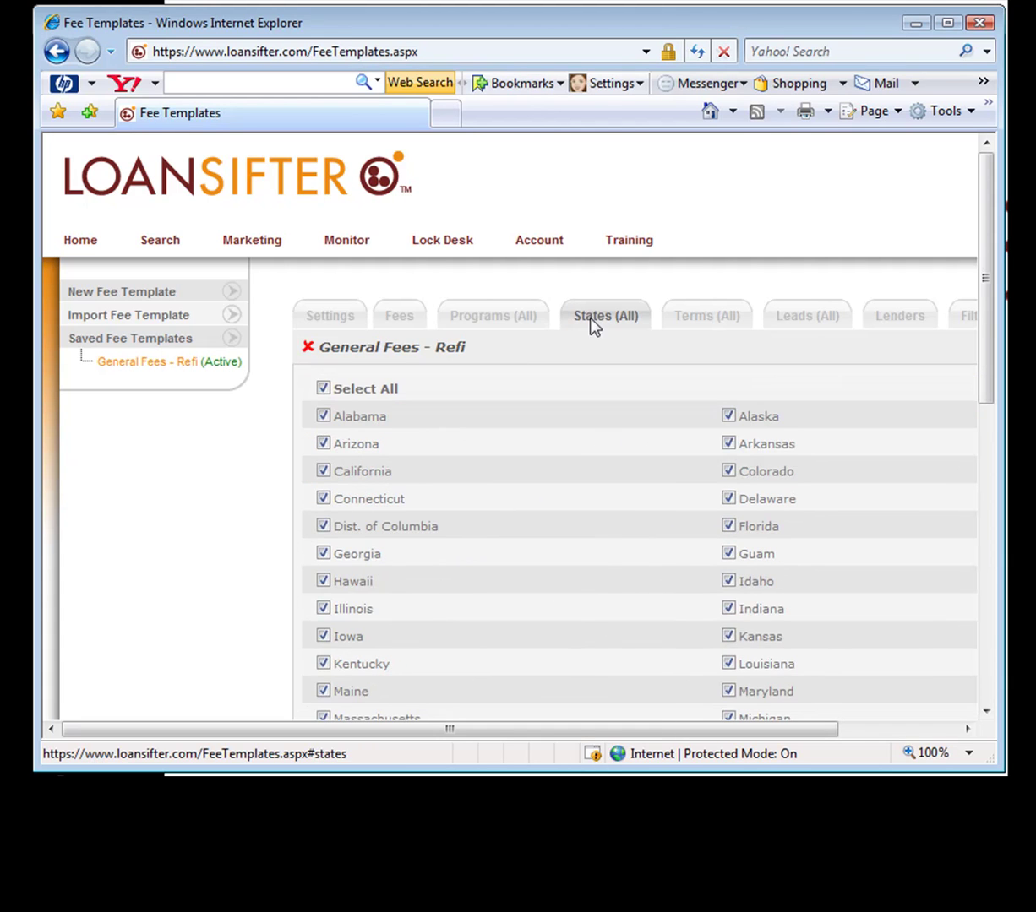
left_click(402, 322)
Review the fee schedule's YSP percentage and the 395.00 plus 0.500% origination fee.
left_click(692, 390)
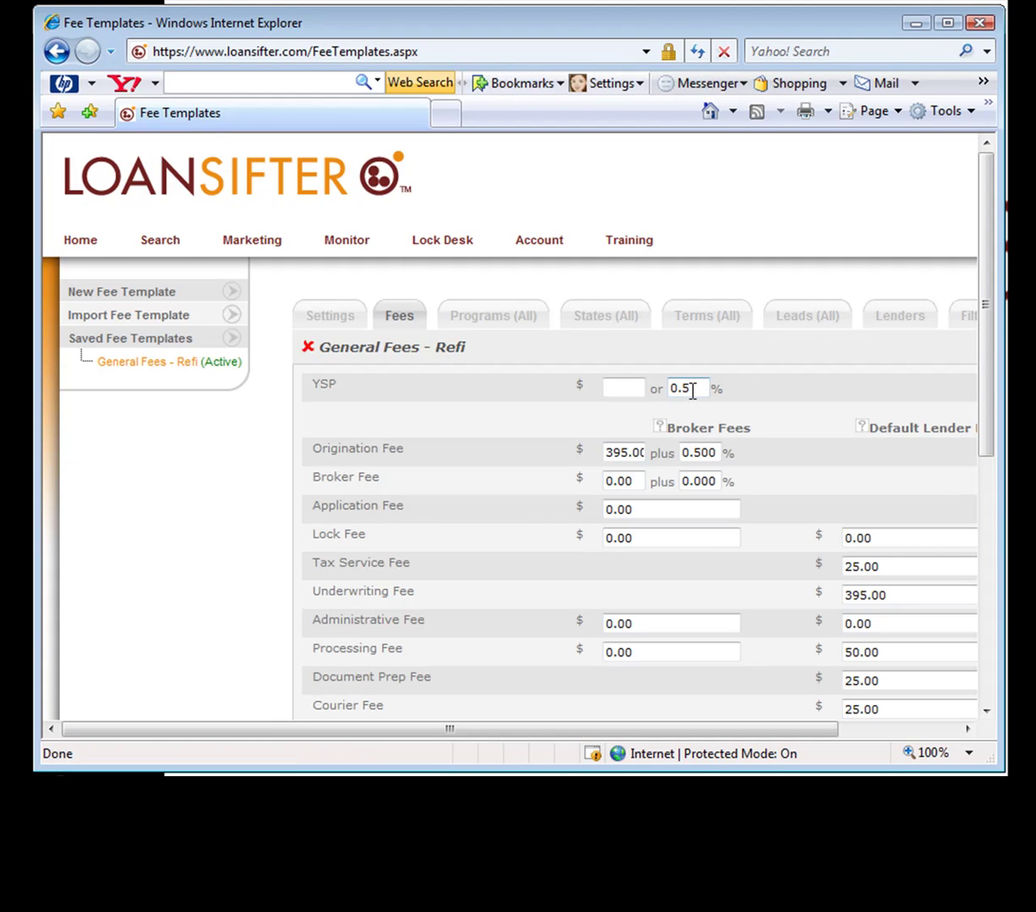
left_click_drag(692, 389, 646, 388)
left_click_drag(314, 453, 492, 450)
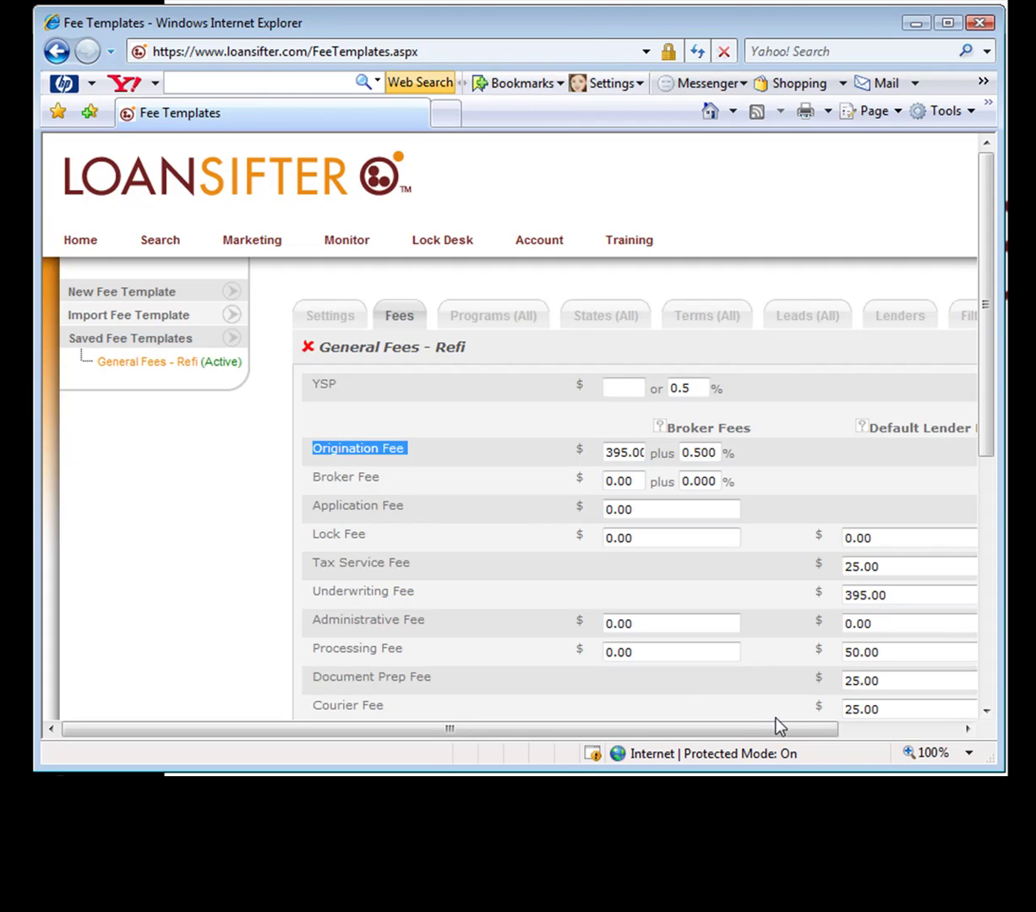
left_click_drag(788, 730, 923, 748)
scroll(992, 366, "down", 5)
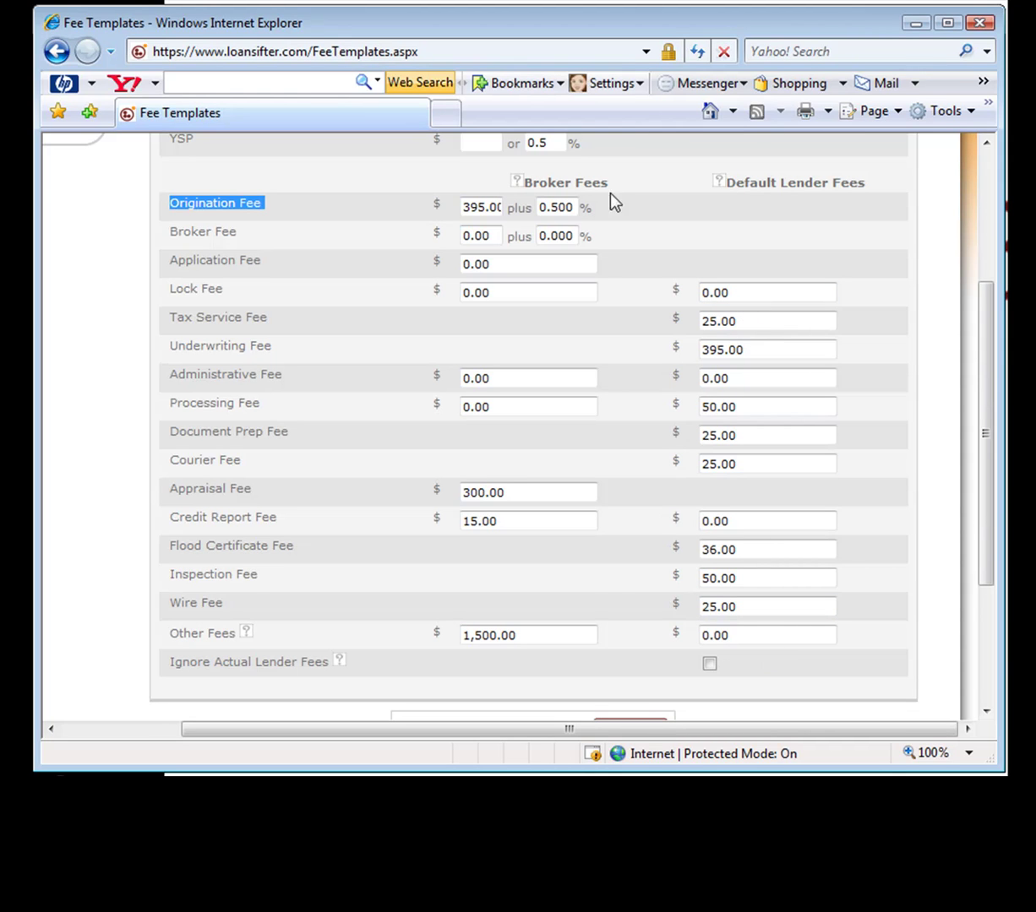
scroll(949, 457, "up", 3)
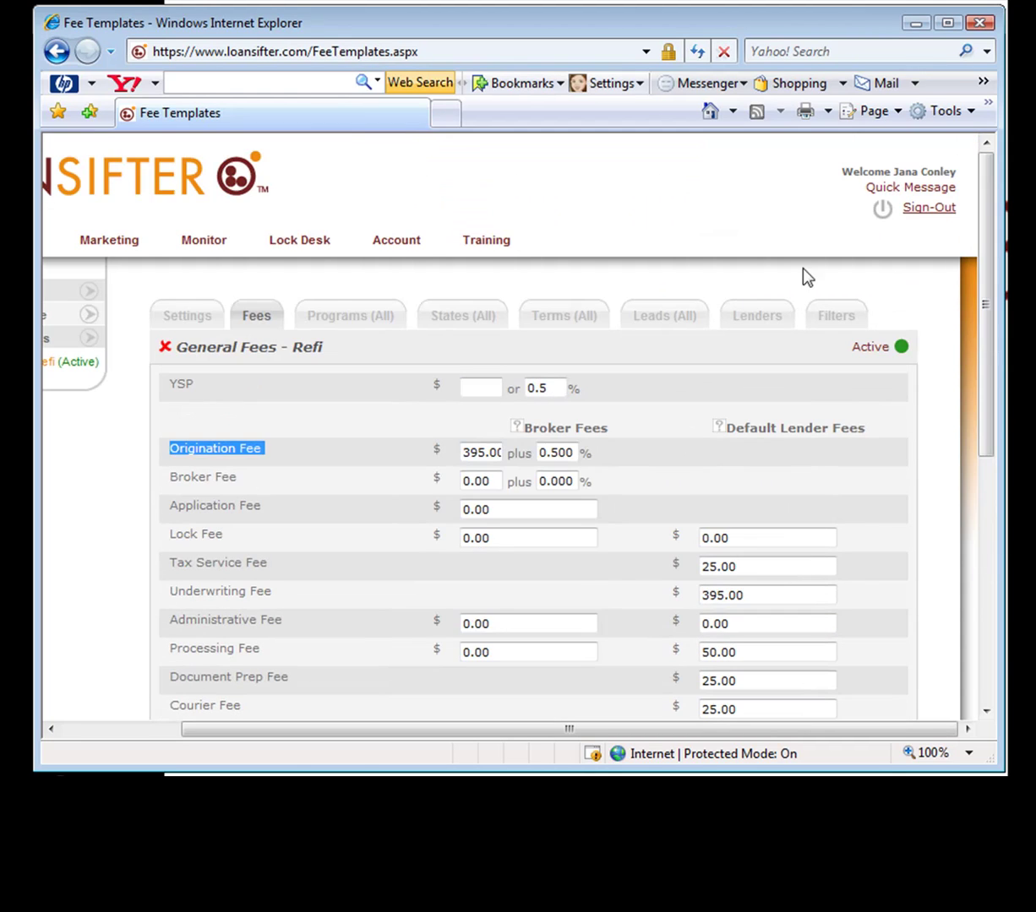
On the Settings tab, keep Sharing at No Sharing and Apply Overage as Commission.
left_click(216, 318)
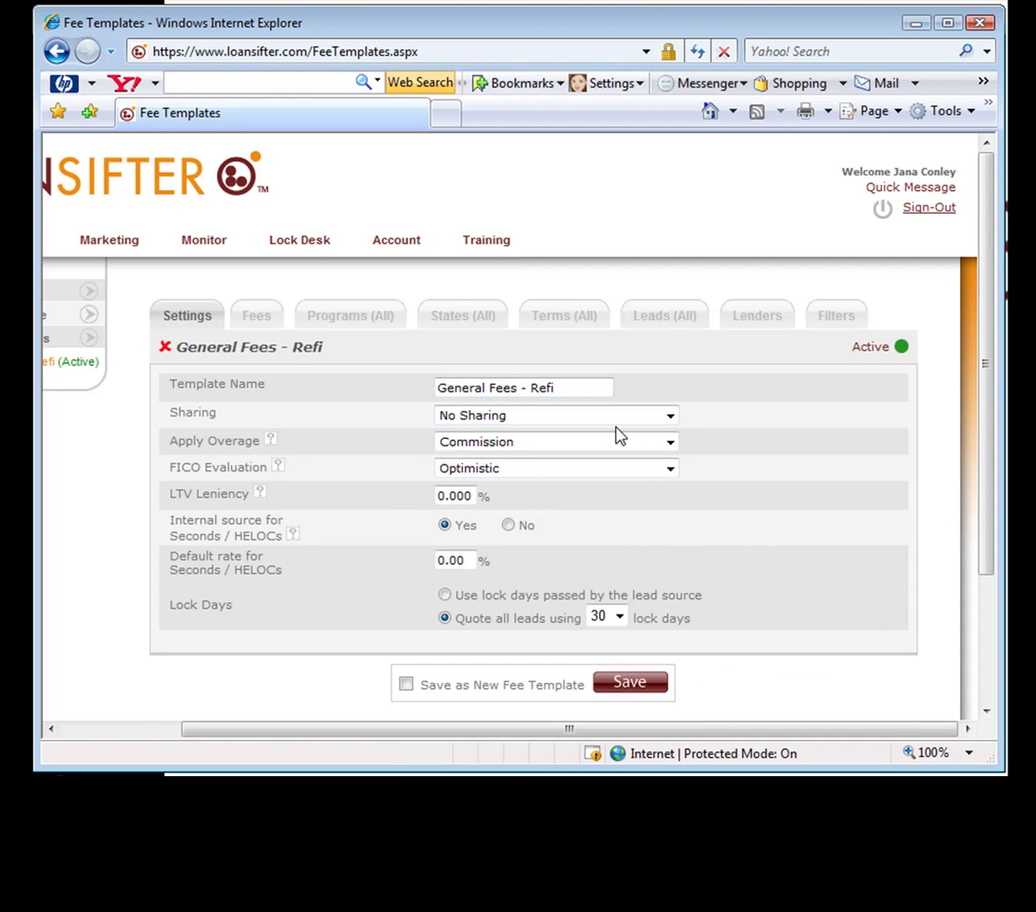
left_click(671, 416)
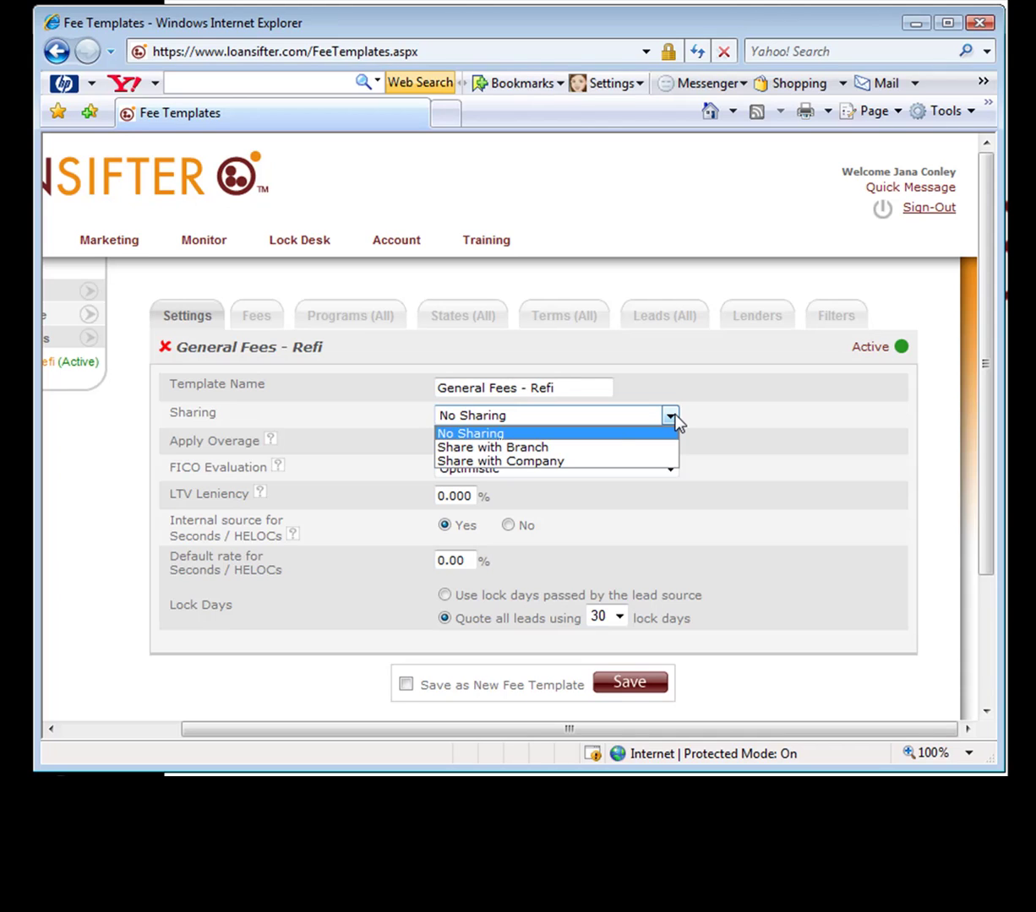
left_click(492, 434)
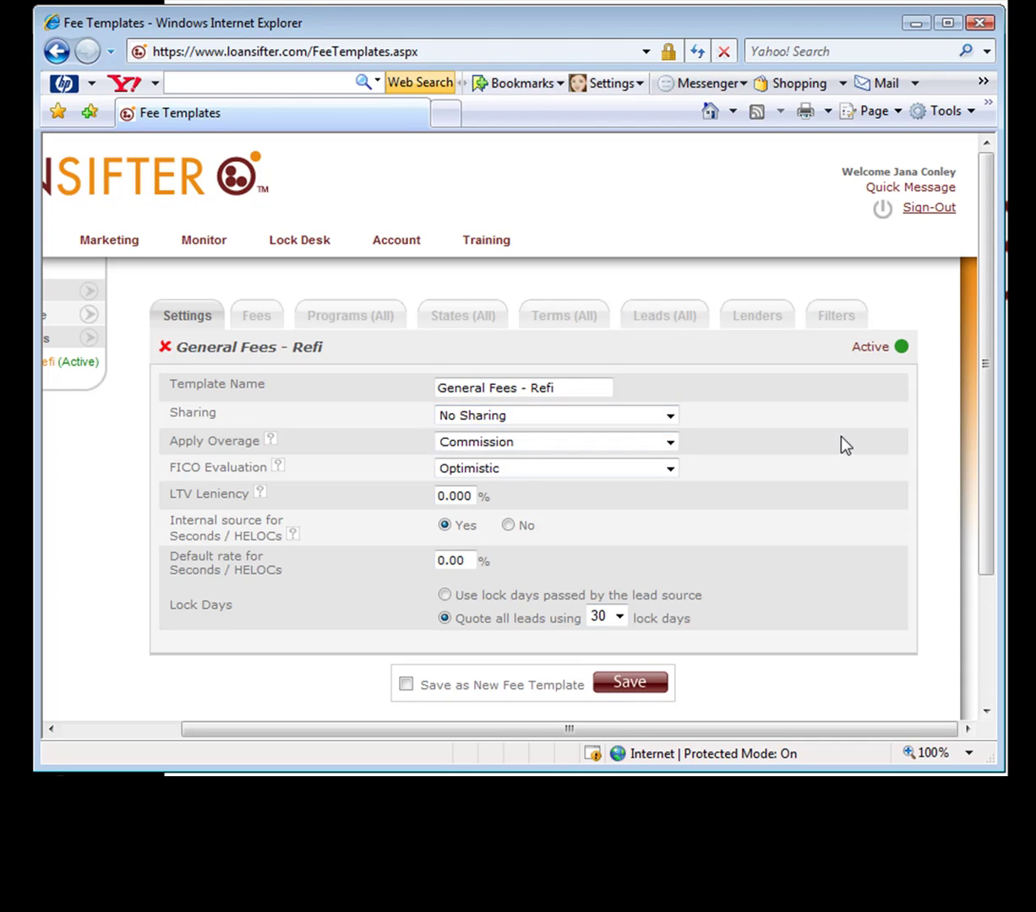
left_click(670, 446)
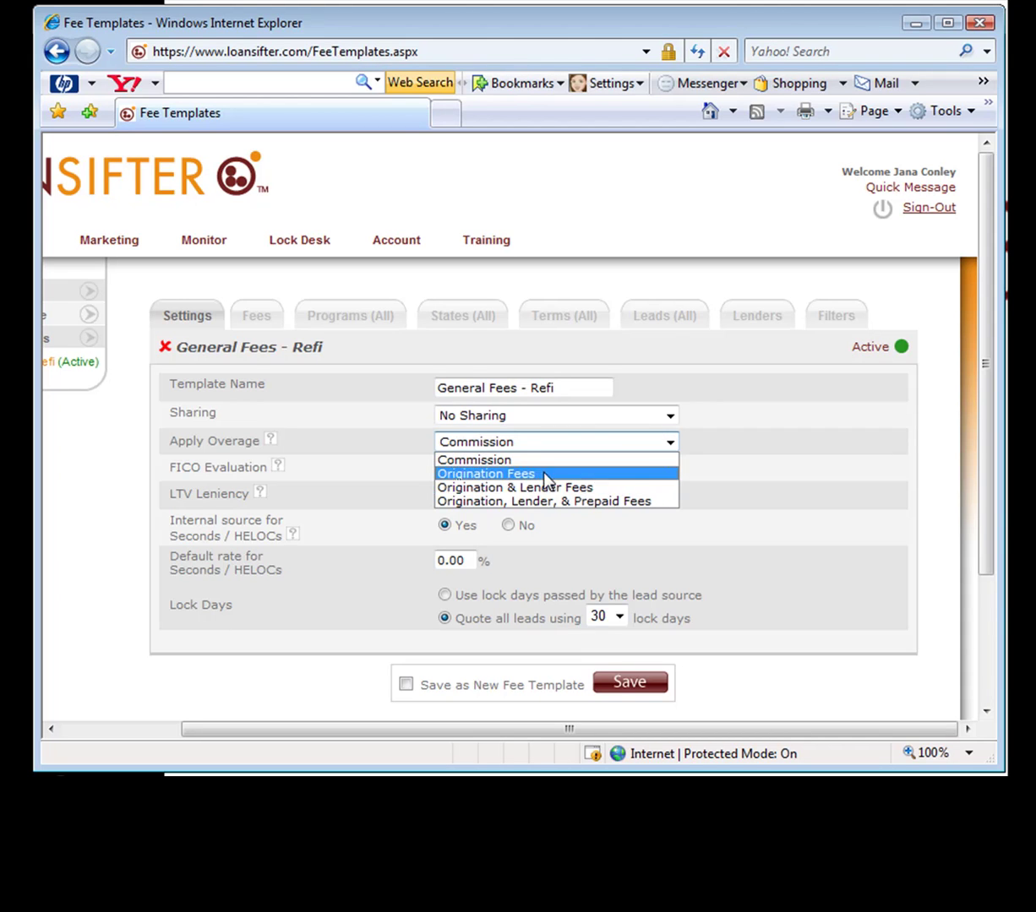
left_click(788, 490)
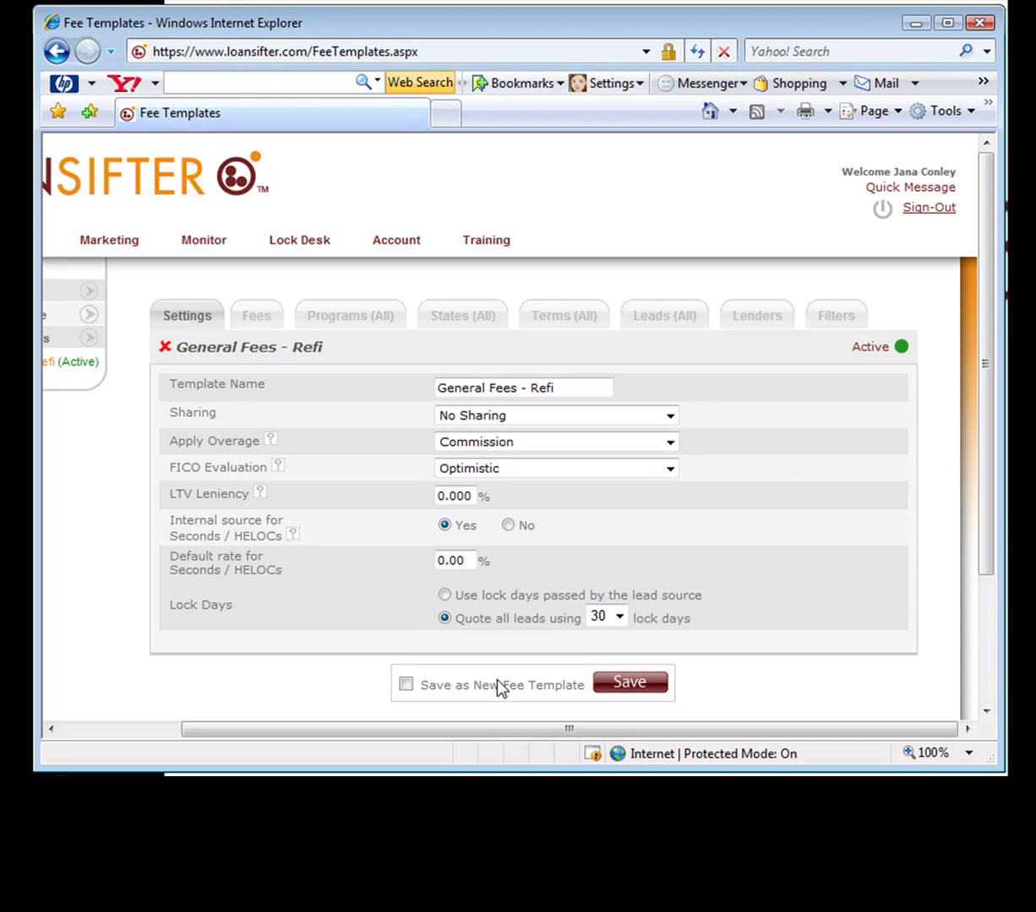
Keep all programs included (FHA unticked and reticked), then view the States, Terms and Leads tabs.
left_click(340, 320)
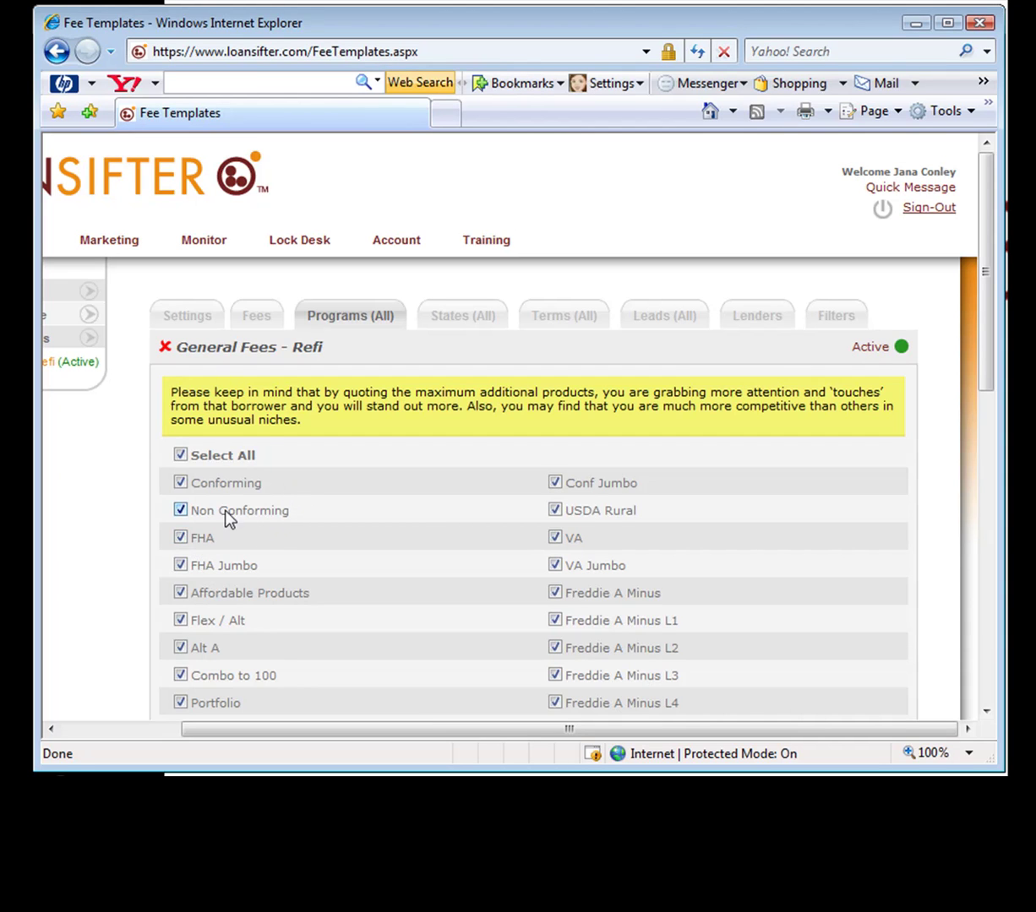
left_click(191, 544)
left_click(180, 537)
left_click(431, 329)
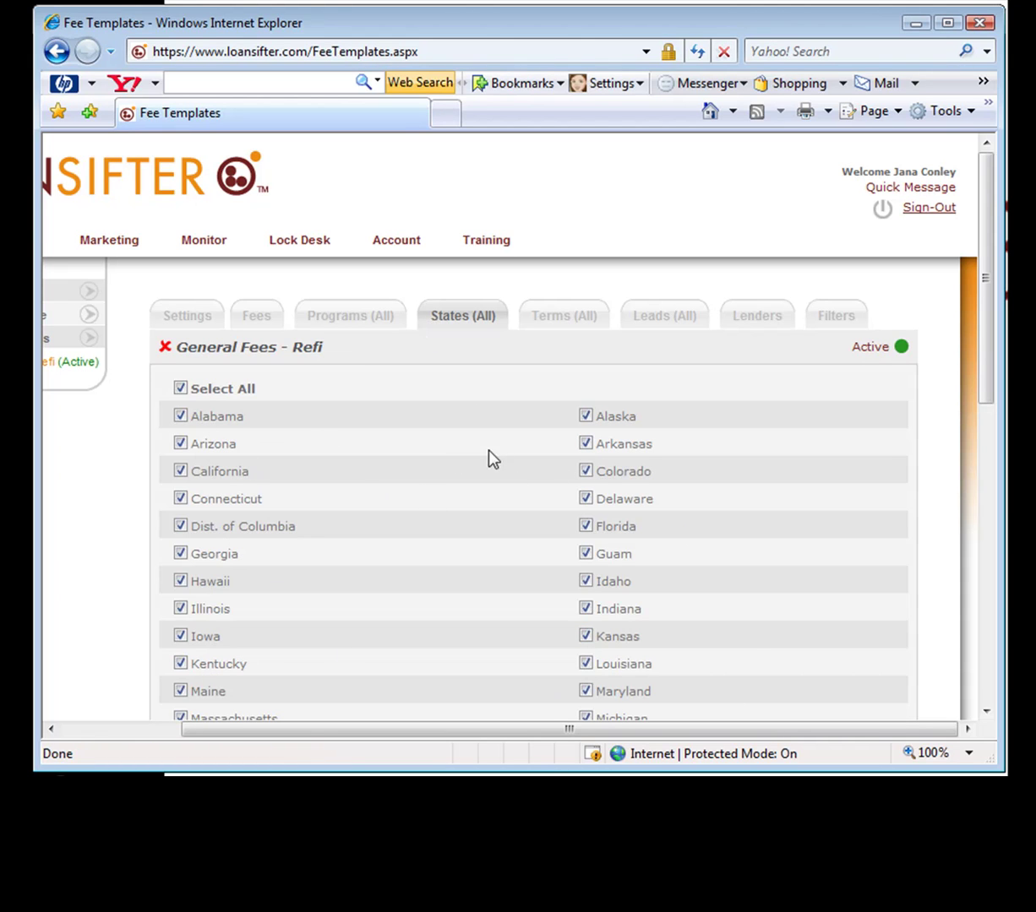
left_click(562, 319)
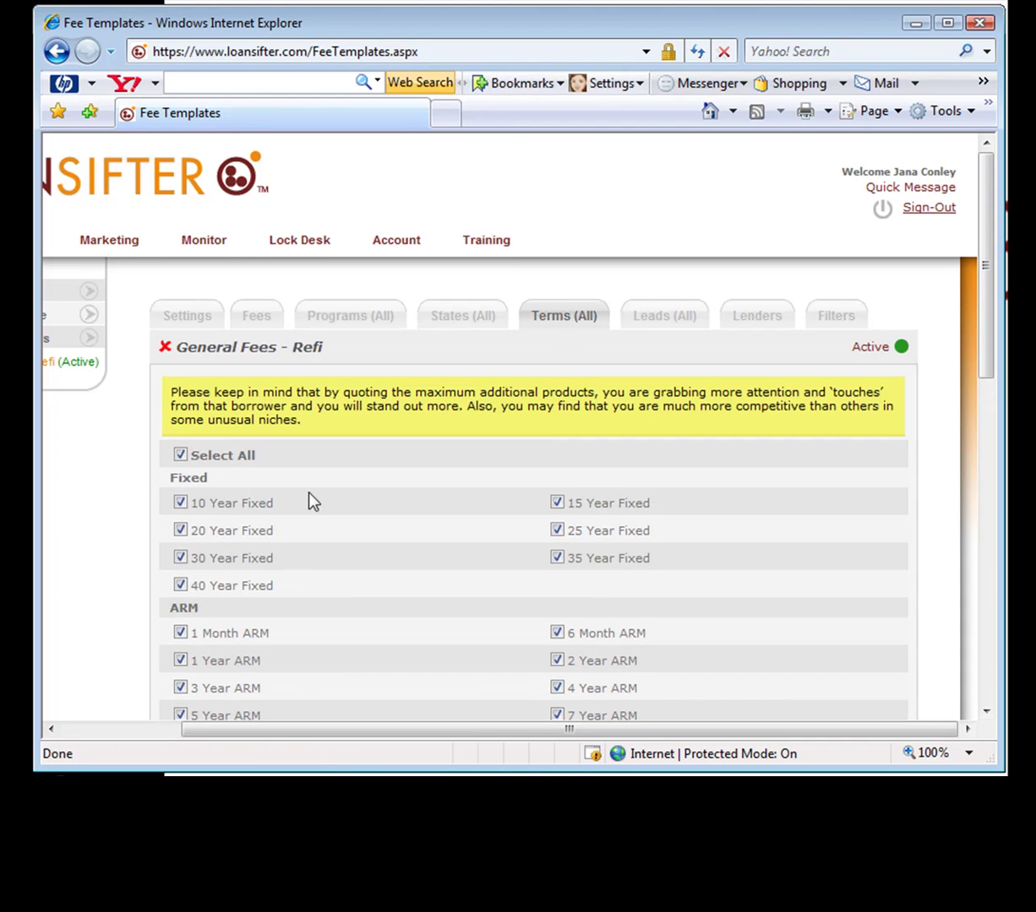
left_click(693, 319)
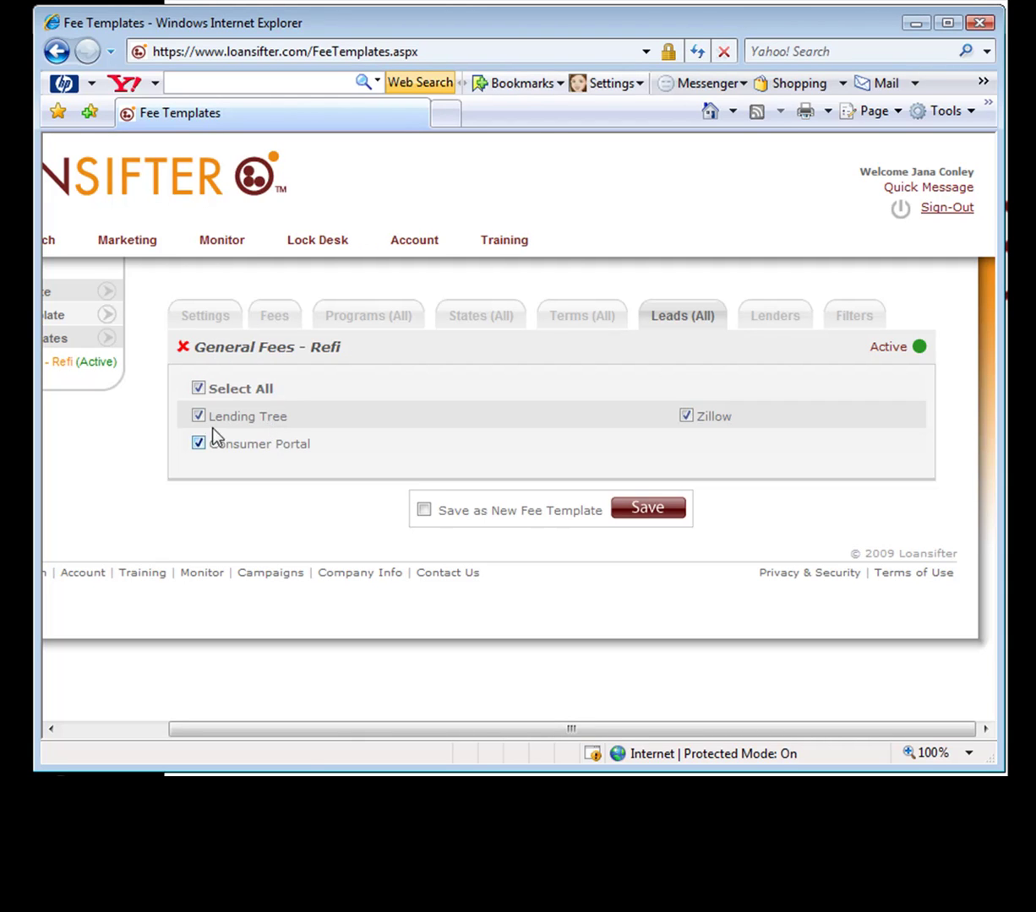
On the Lenders tab, switch the lender template from Select All Lenders to New Template.
mouse_move(237, 247)
left_click(764, 326)
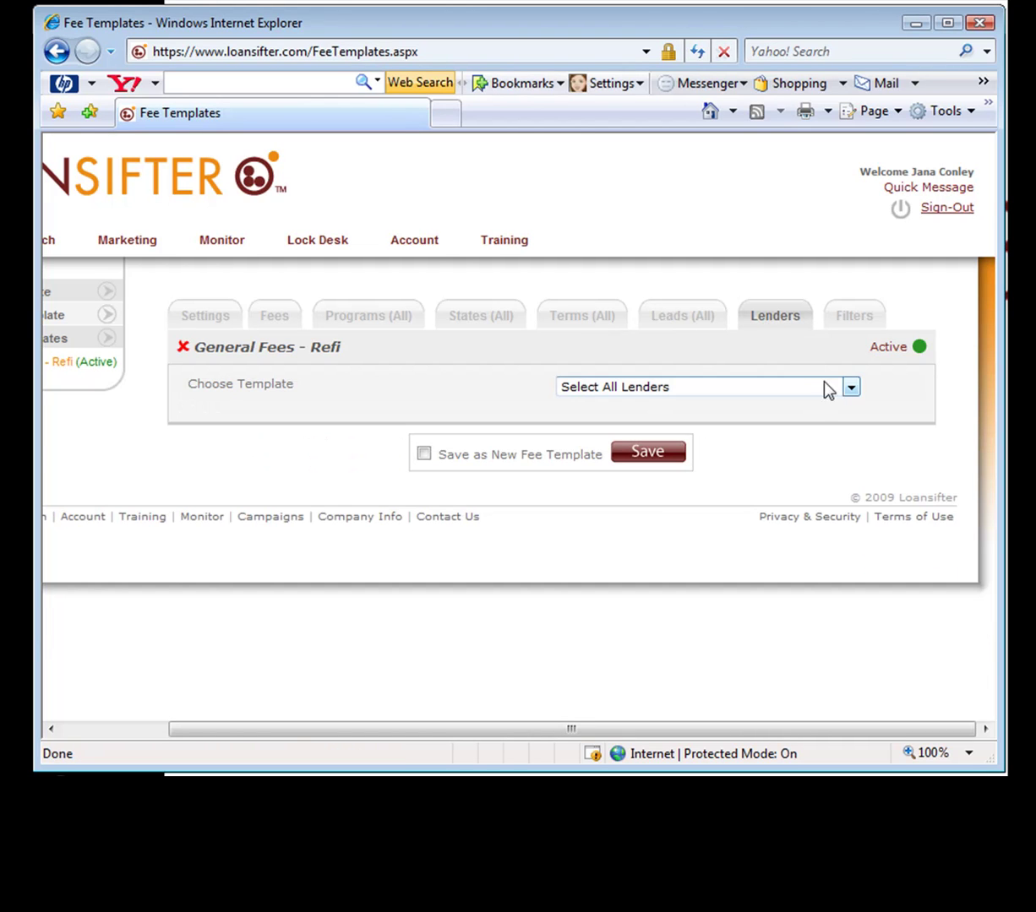
left_click(850, 389)
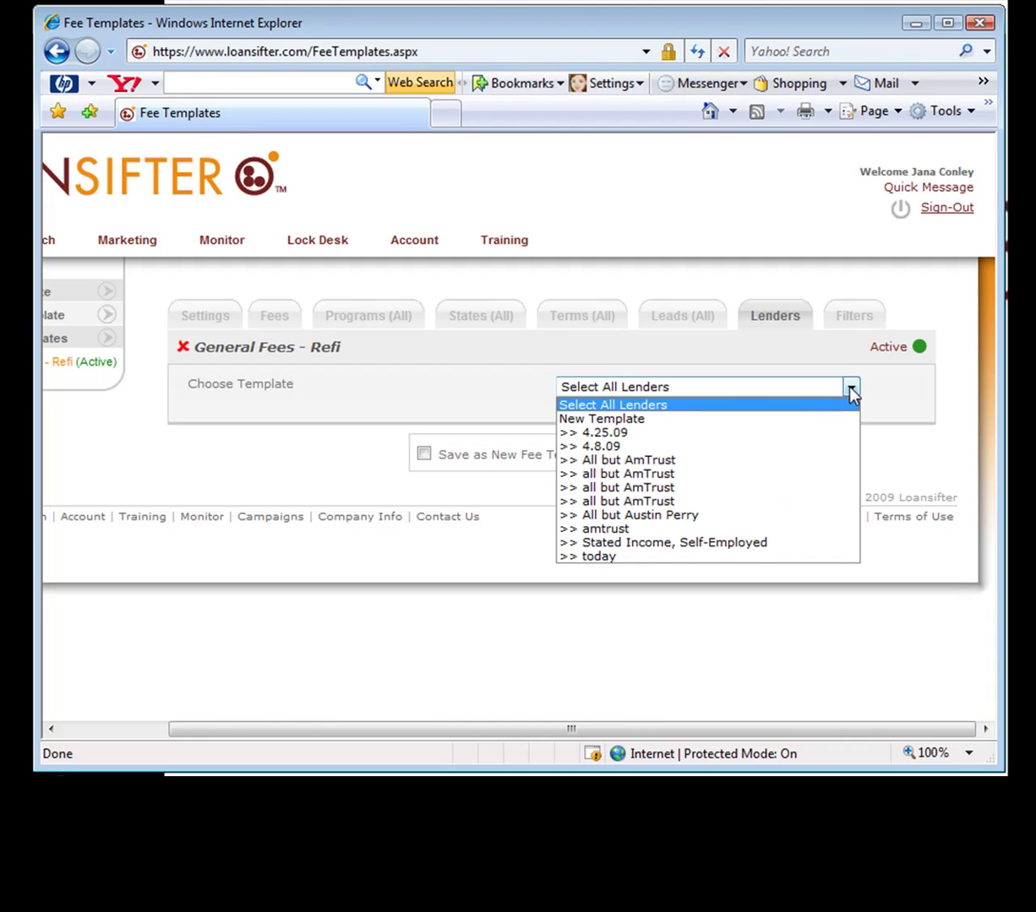
left_click(617, 405)
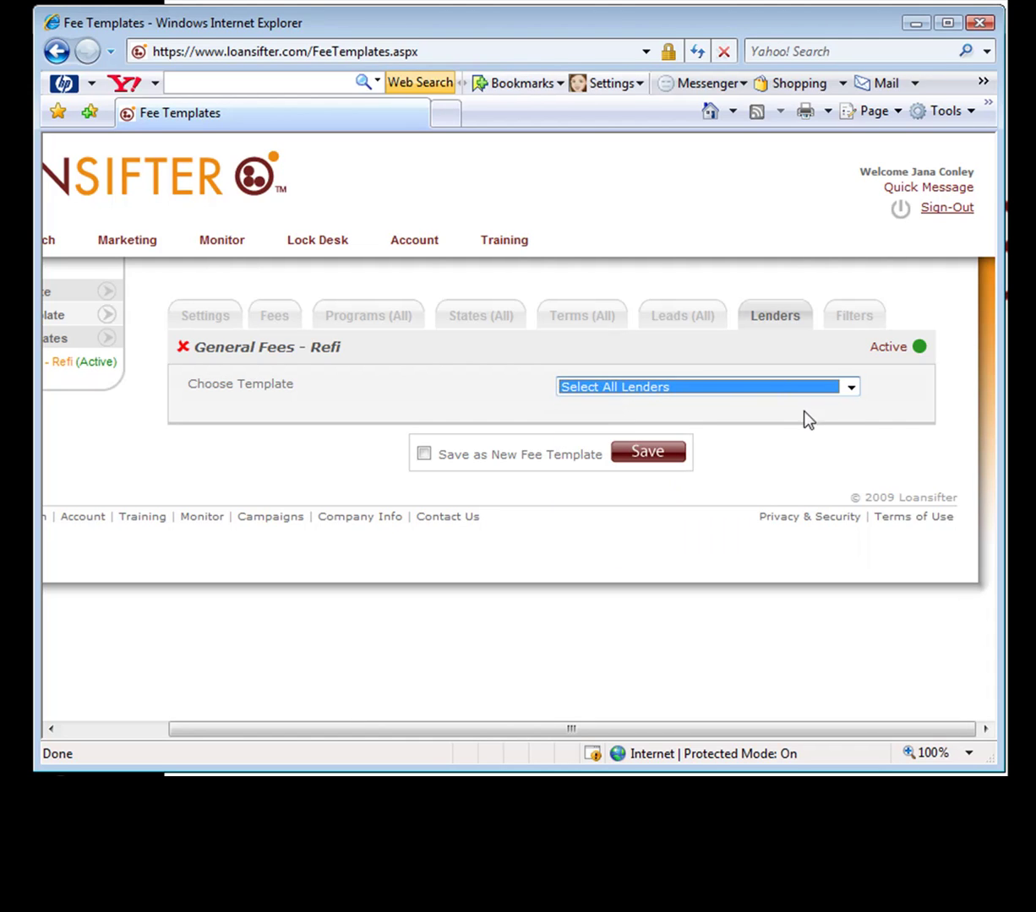
left_click(850, 389)
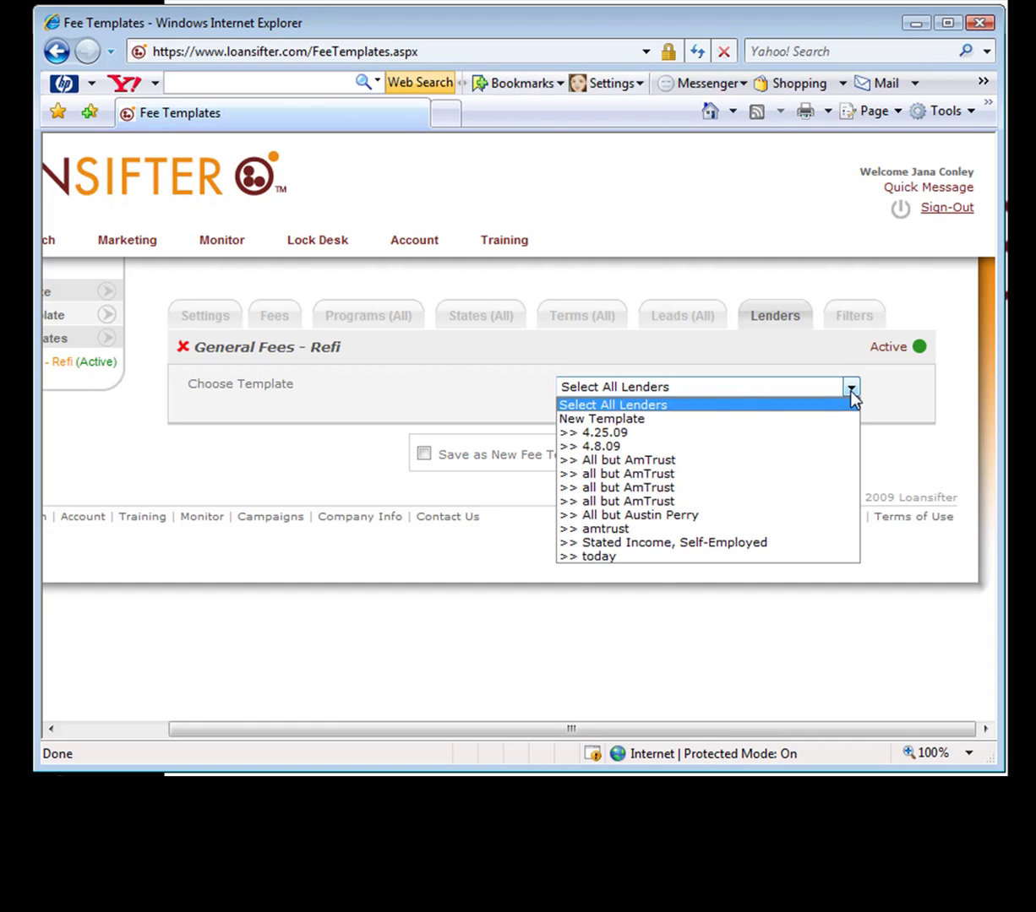
left_click(690, 420)
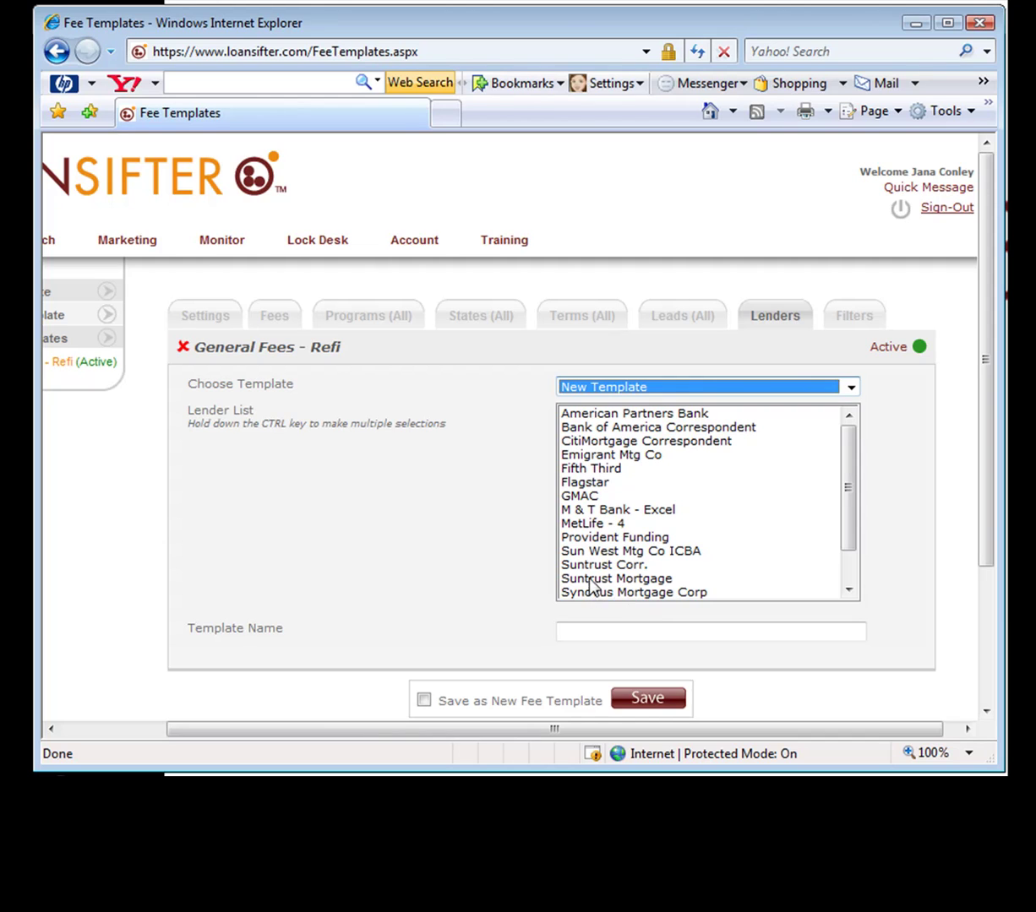
Select CitiMortgage Correspondent, M & T Bank - Excel, Provident Funding and Synovus Mortgage Corp as lenders.
left_click(584, 414)
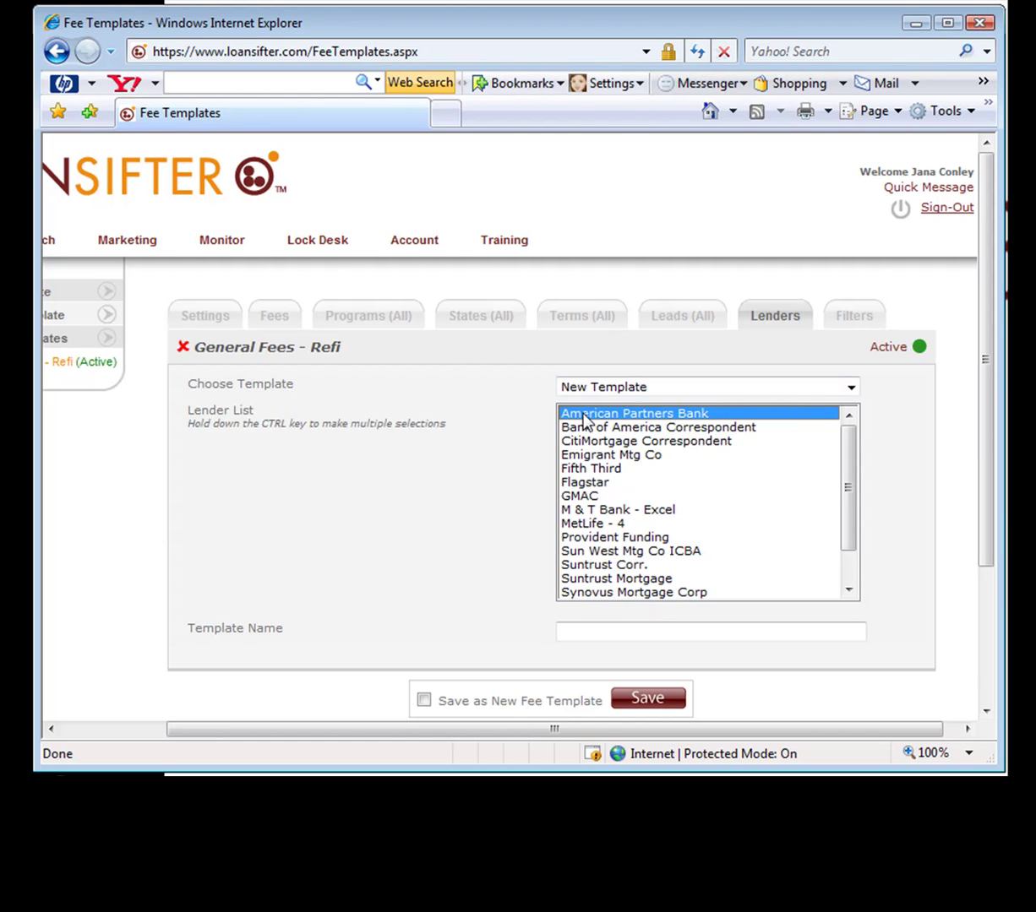
left_click(590, 525, "shift")
left_click(589, 540, "shift")
left_click(594, 566, "shift")
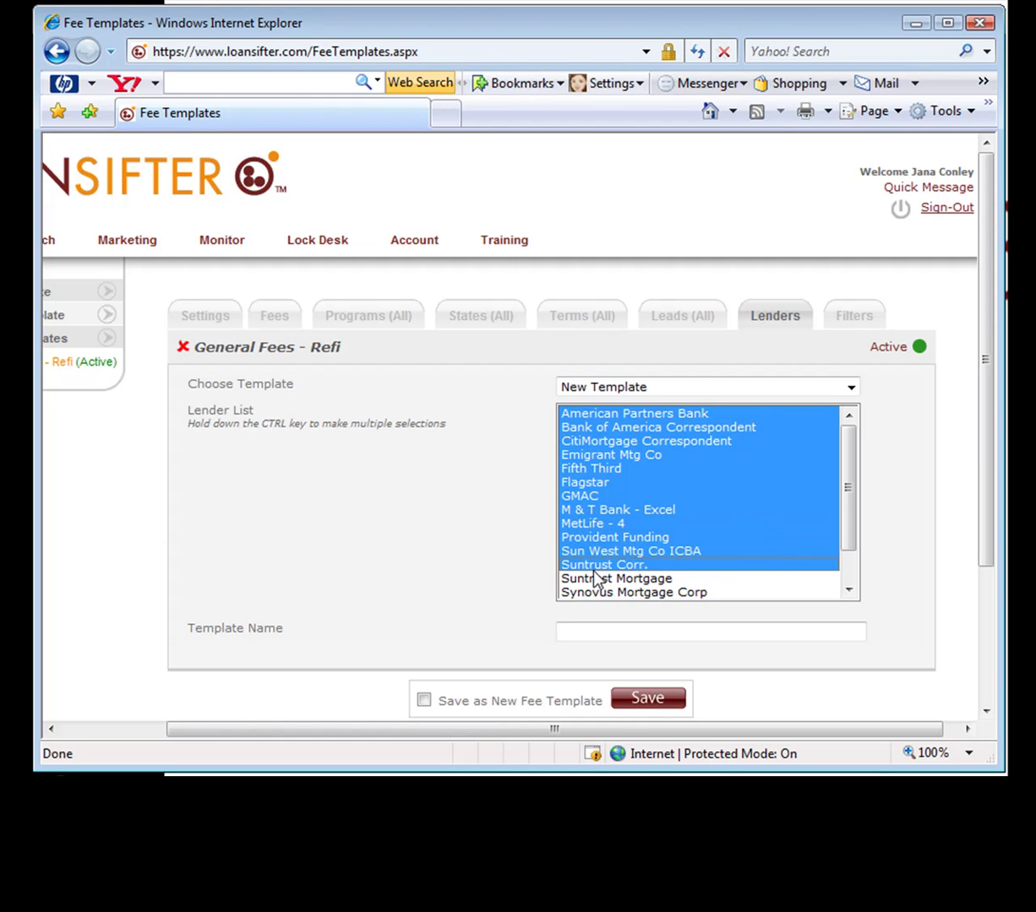
left_click(606, 563, "ctrl")
left_click(608, 551, "ctrl")
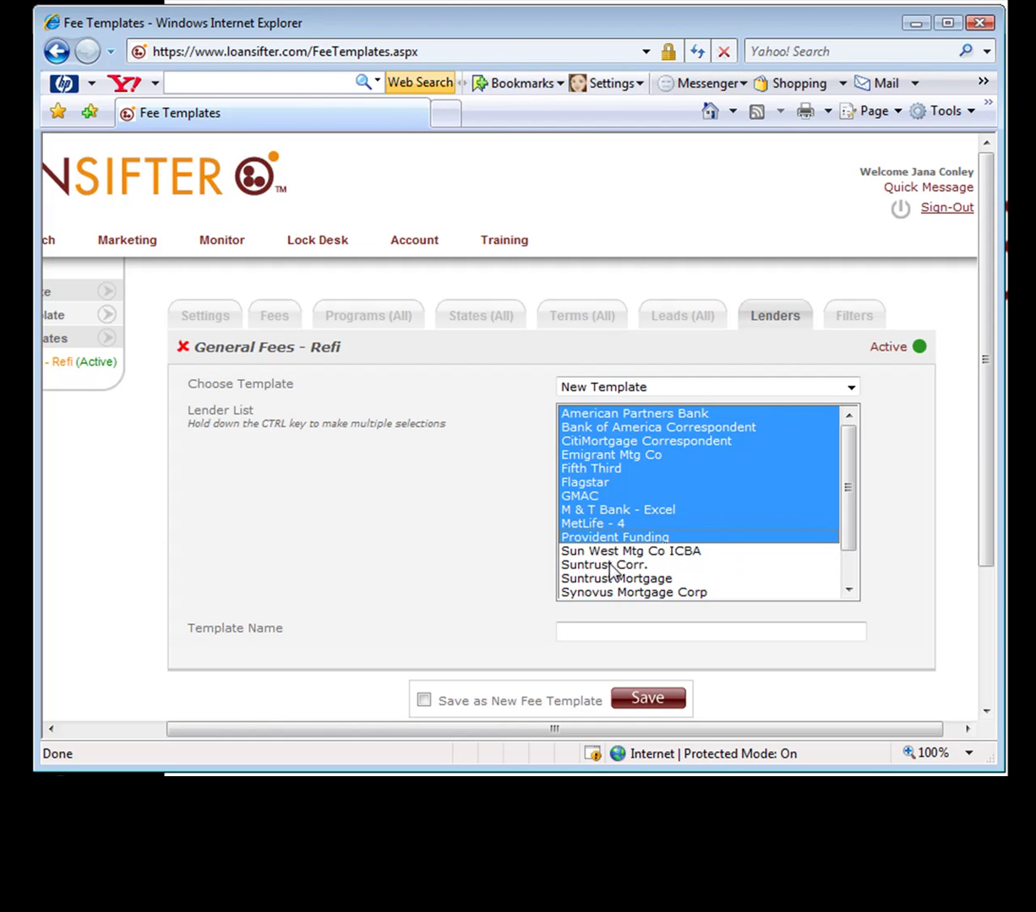
left_click(610, 566)
left_click(605, 592)
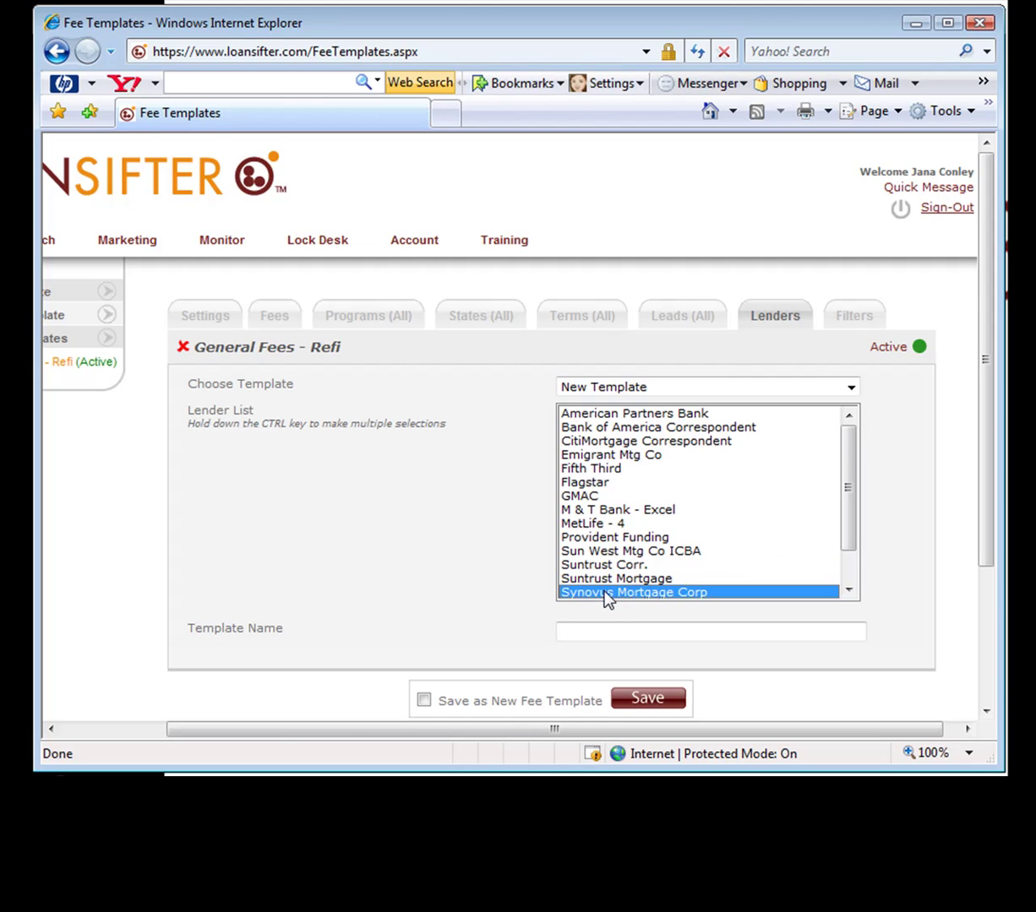
left_click(615, 484, "ctrl")
left_click(638, 441, "ctrl")
left_click(640, 483, "ctrl")
left_click(627, 510, "ctrl")
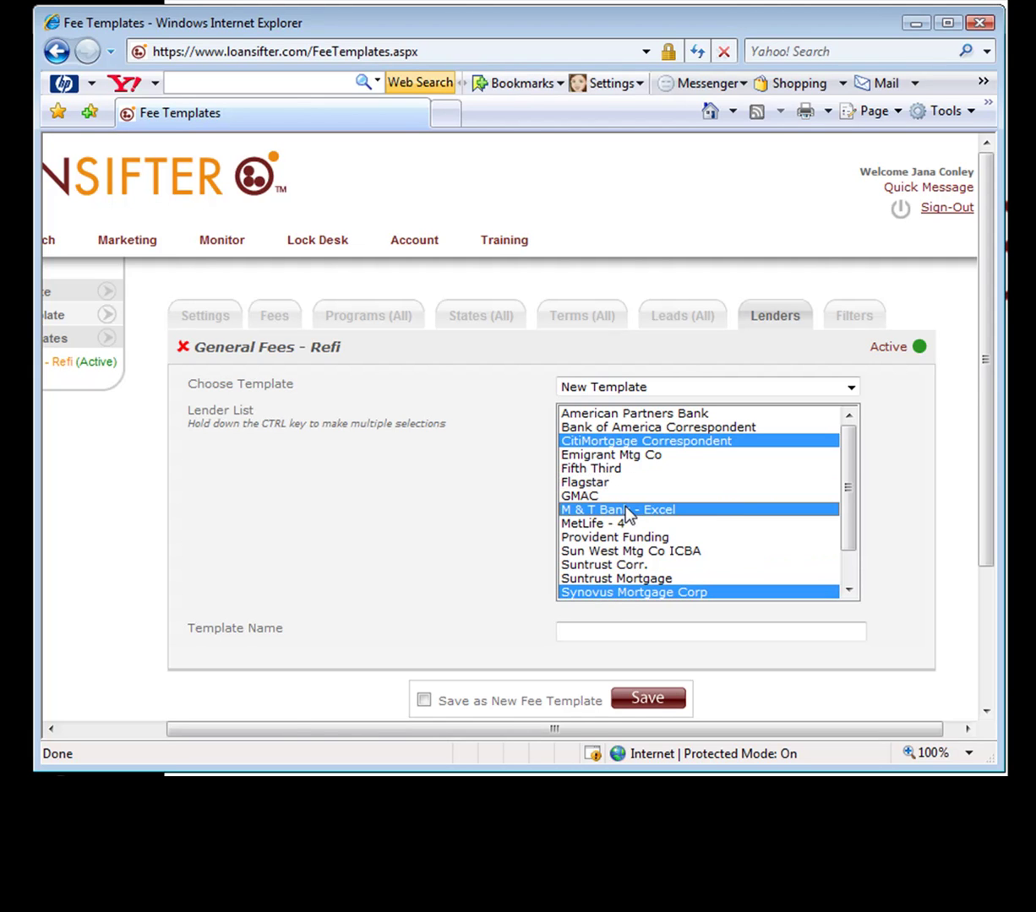
left_click(658, 537, "ctrl")
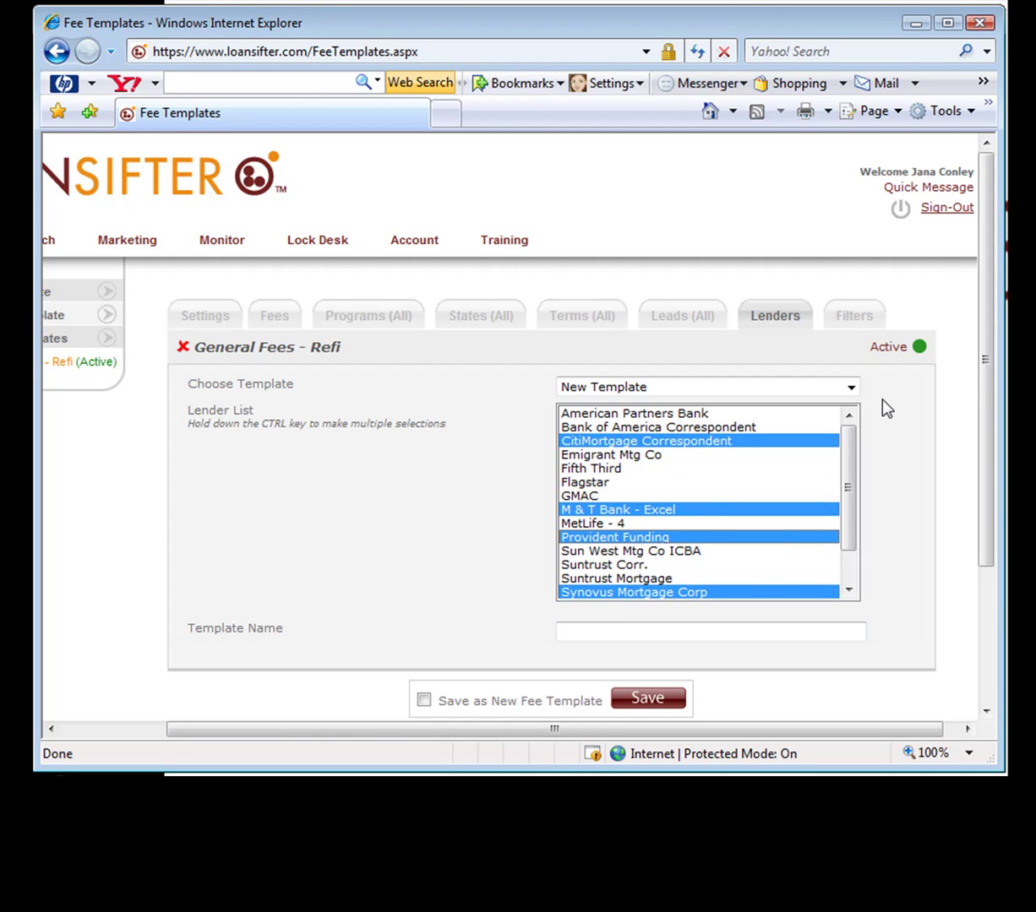
Review the General Fees - Refi filters: all purposes and occupancies, 5 Year max prepay, loan amount $0–10,000,000, FICO 300–850.
left_click(849, 317)
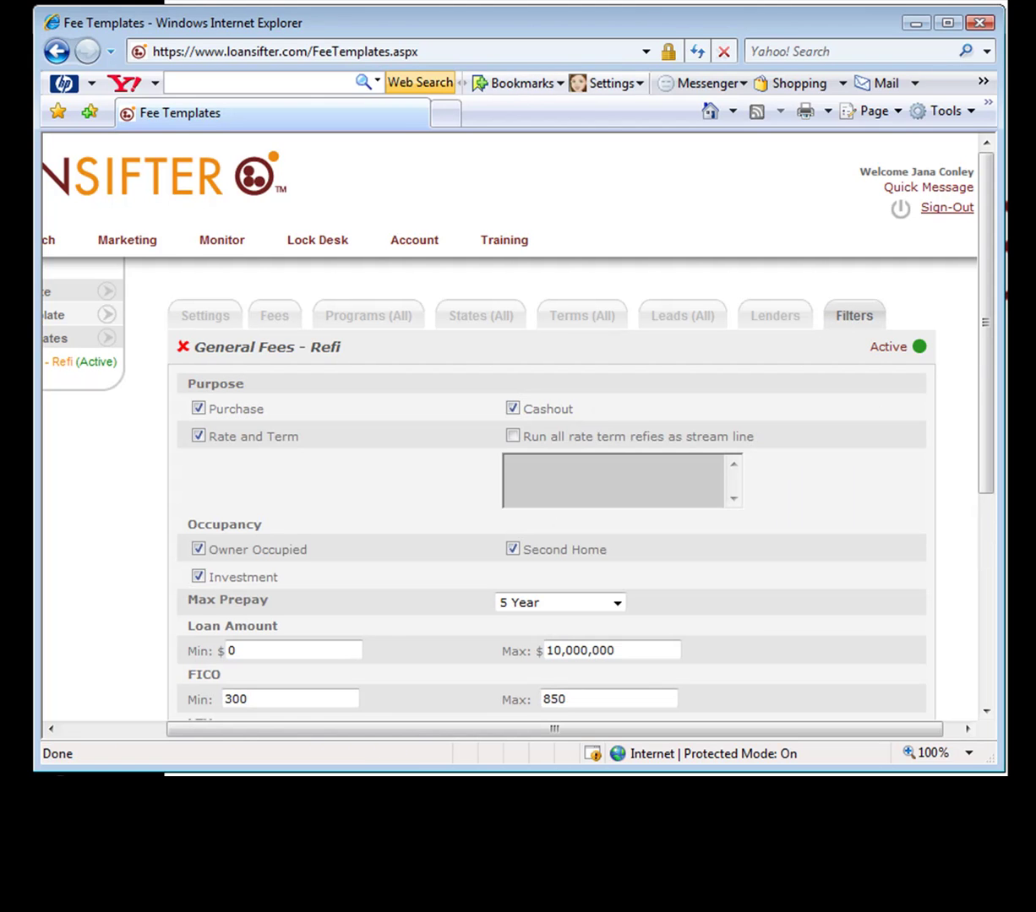
left_click_drag(992, 281, 988, 365)
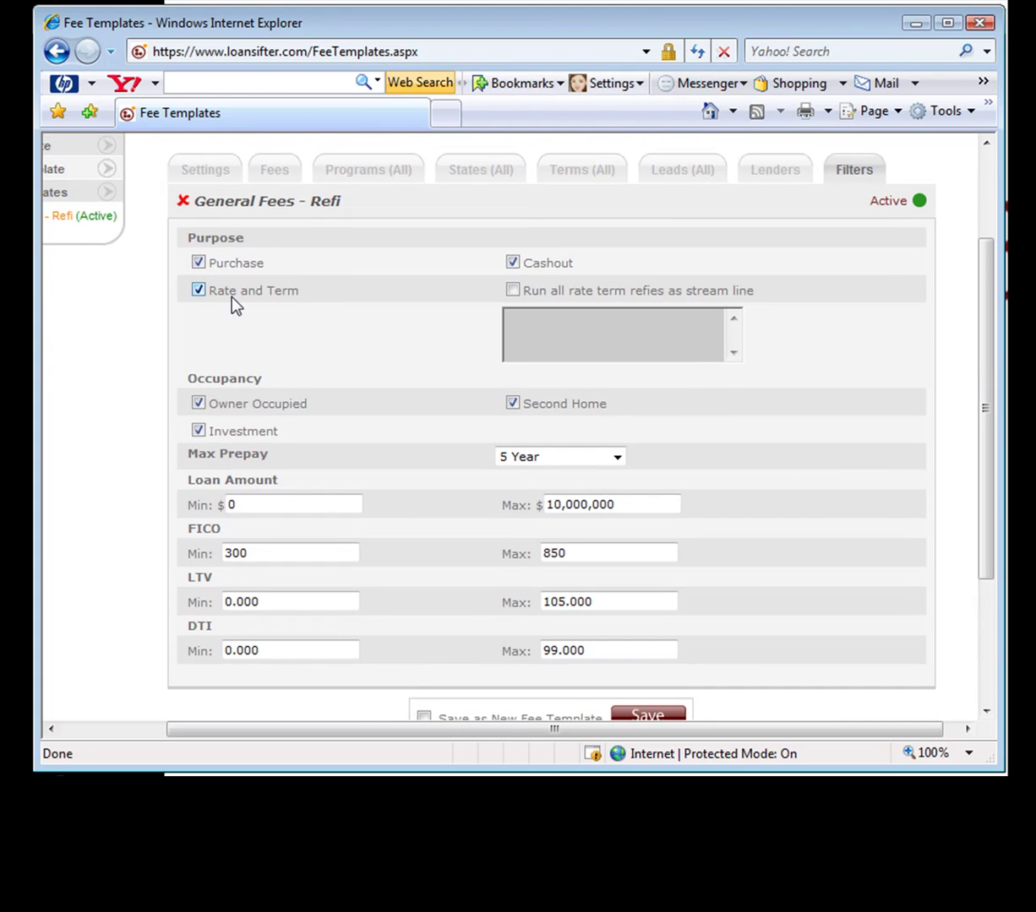
left_click_drag(689, 729, 532, 736)
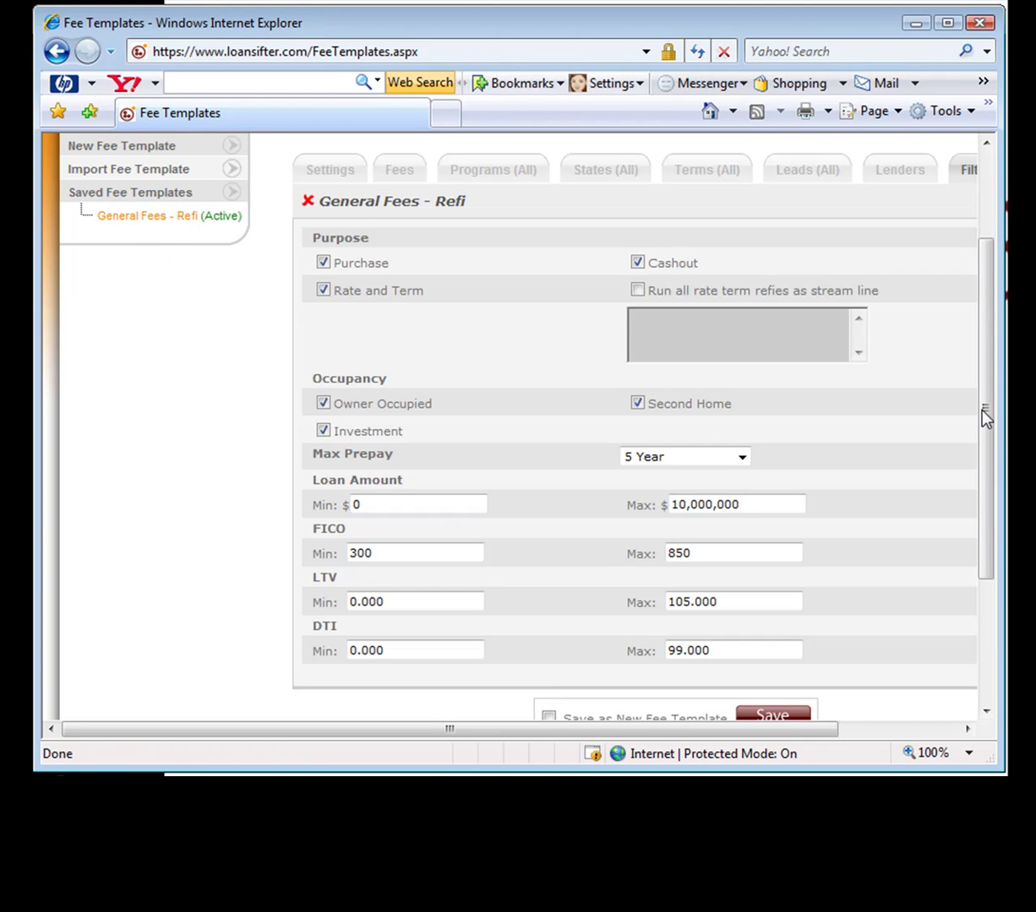
left_click_drag(985, 413, 987, 234)
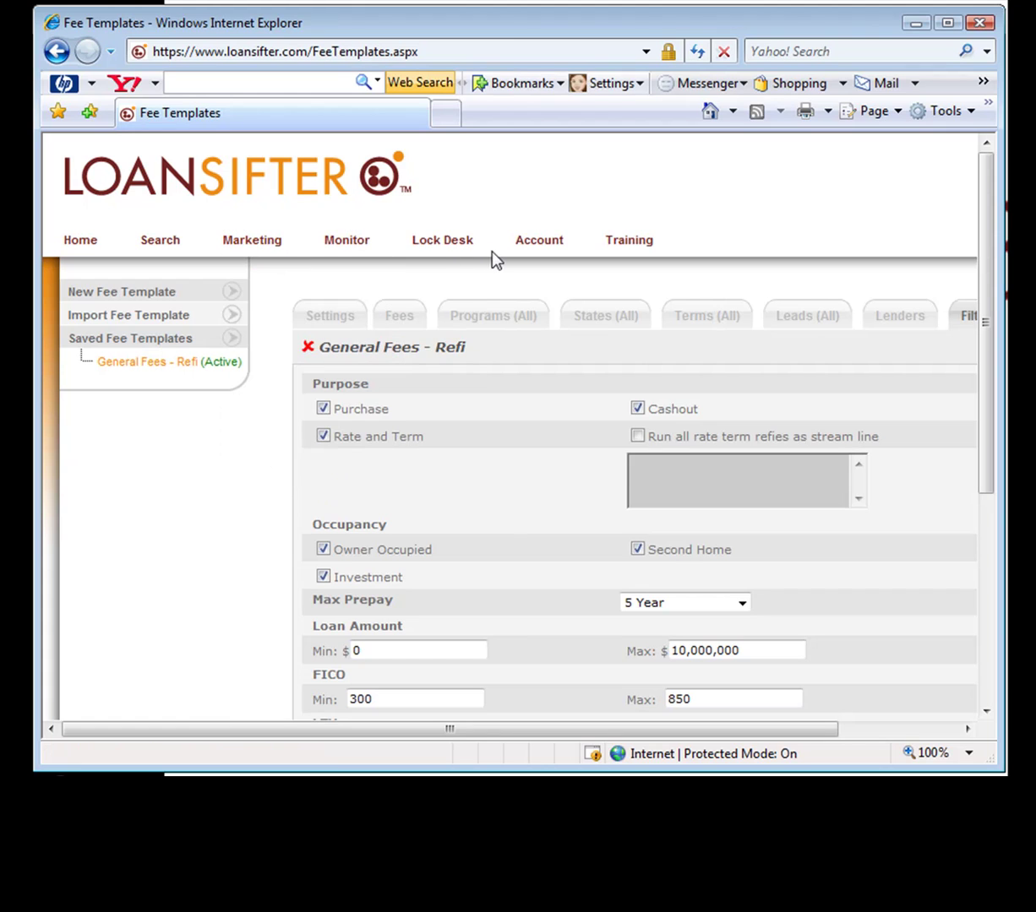
Go to Manage Lenders and select American Partners Bank.
mouse_move(539, 247)
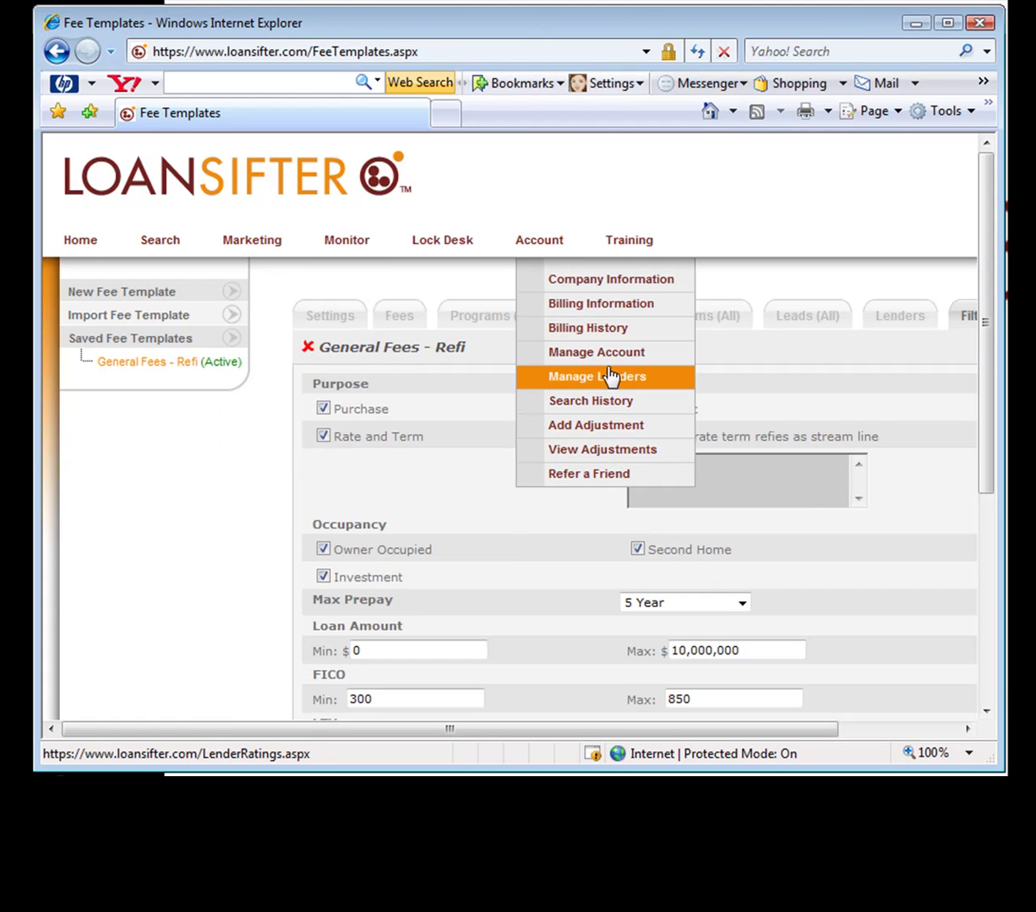
left_click(581, 382)
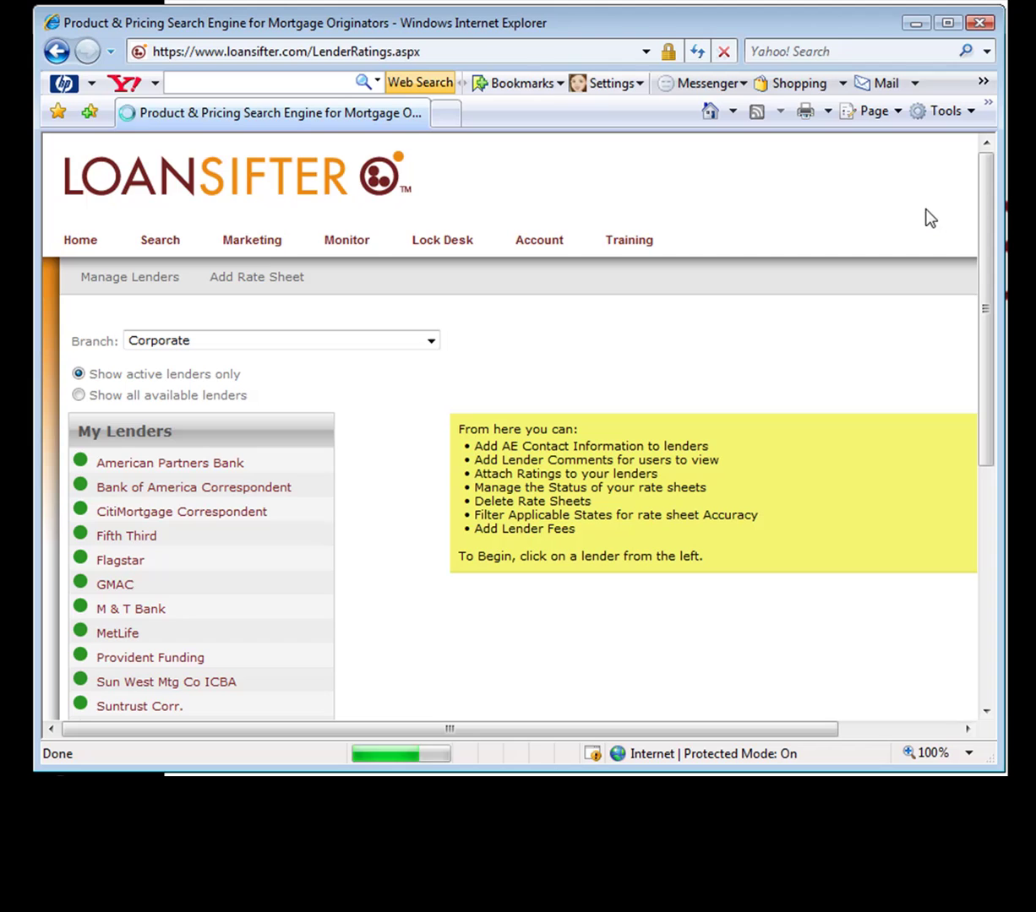
left_click_drag(991, 213, 984, 316)
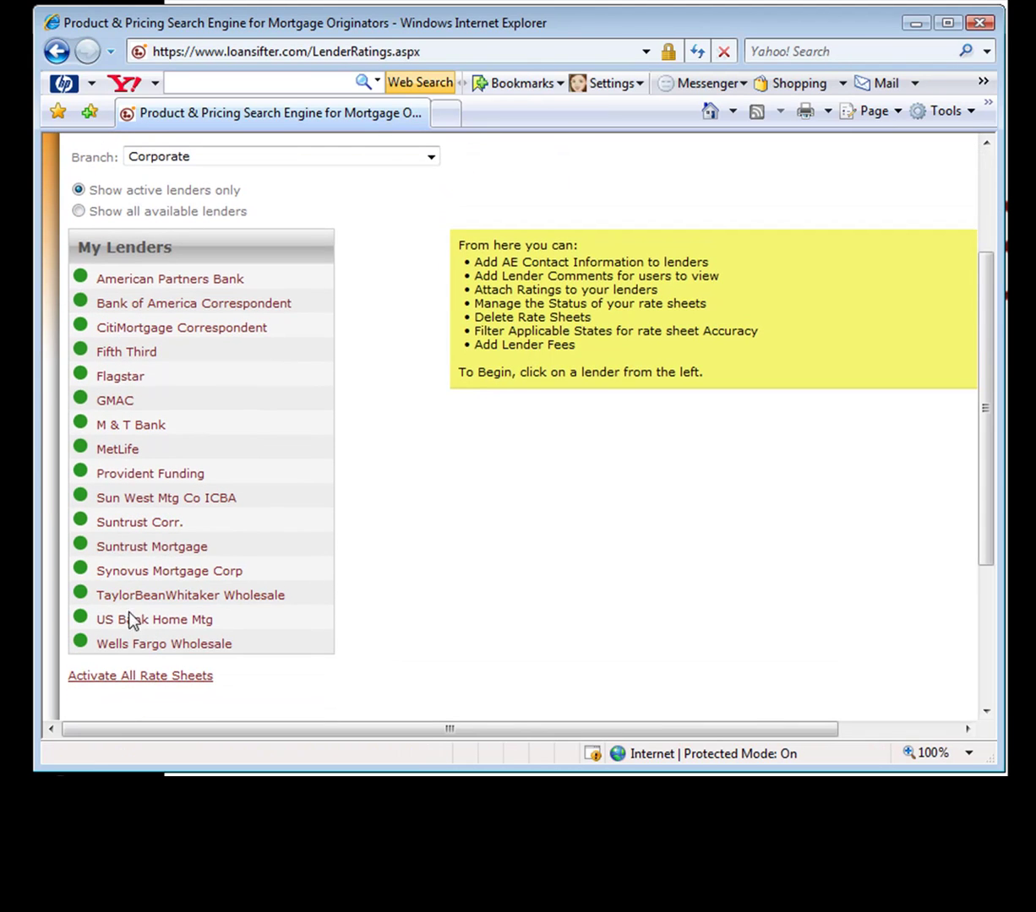
left_click(146, 285)
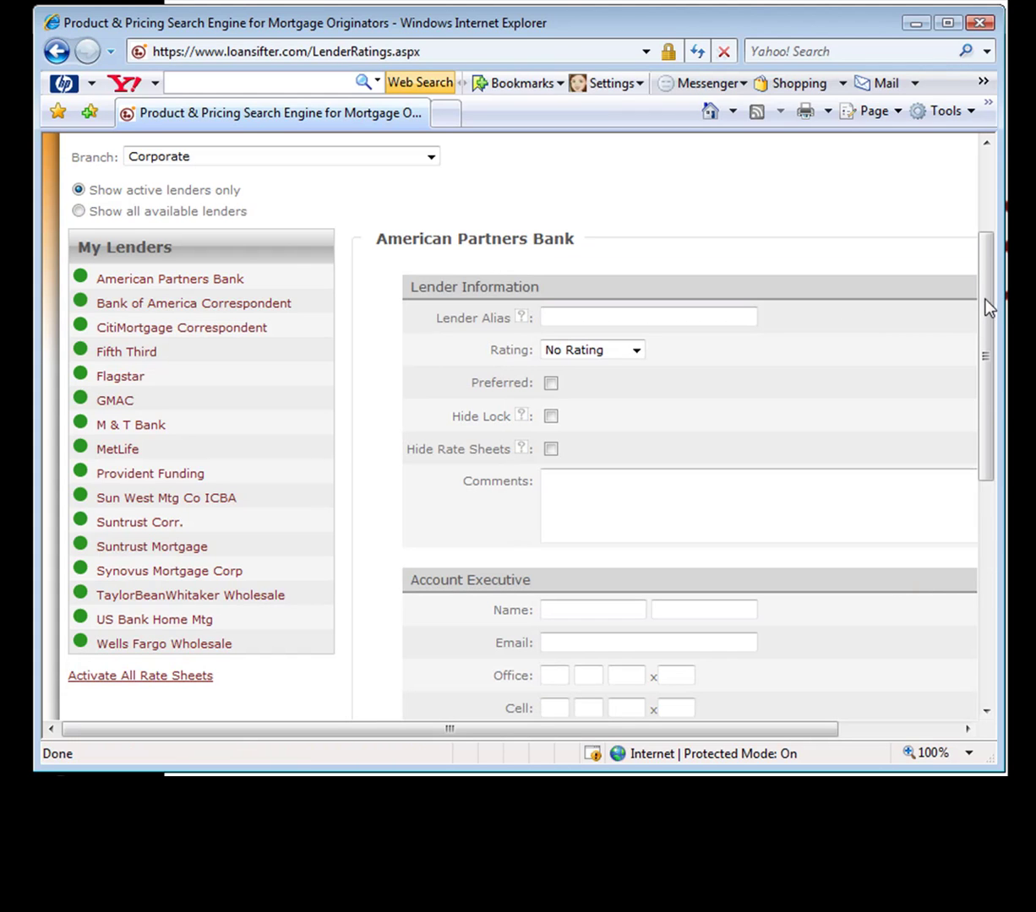
Step through the account executive's name, email, office phone and cell phone fields.
left_click(551, 612)
left_click(549, 643)
left_click(551, 676)
left_click(553, 708)
left_click_drag(836, 727, 944, 752)
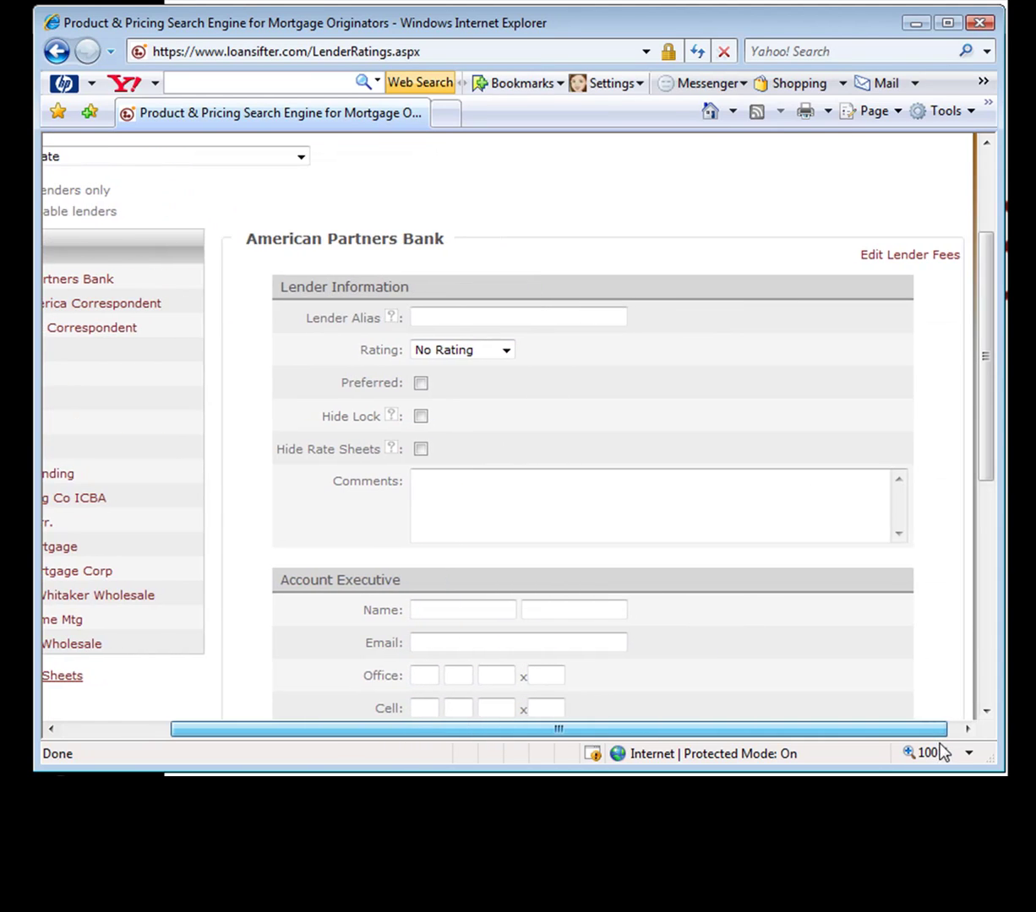
View American Partners Bank's Lender Fees form, leaving all fees blank, and close it.
left_click(920, 264)
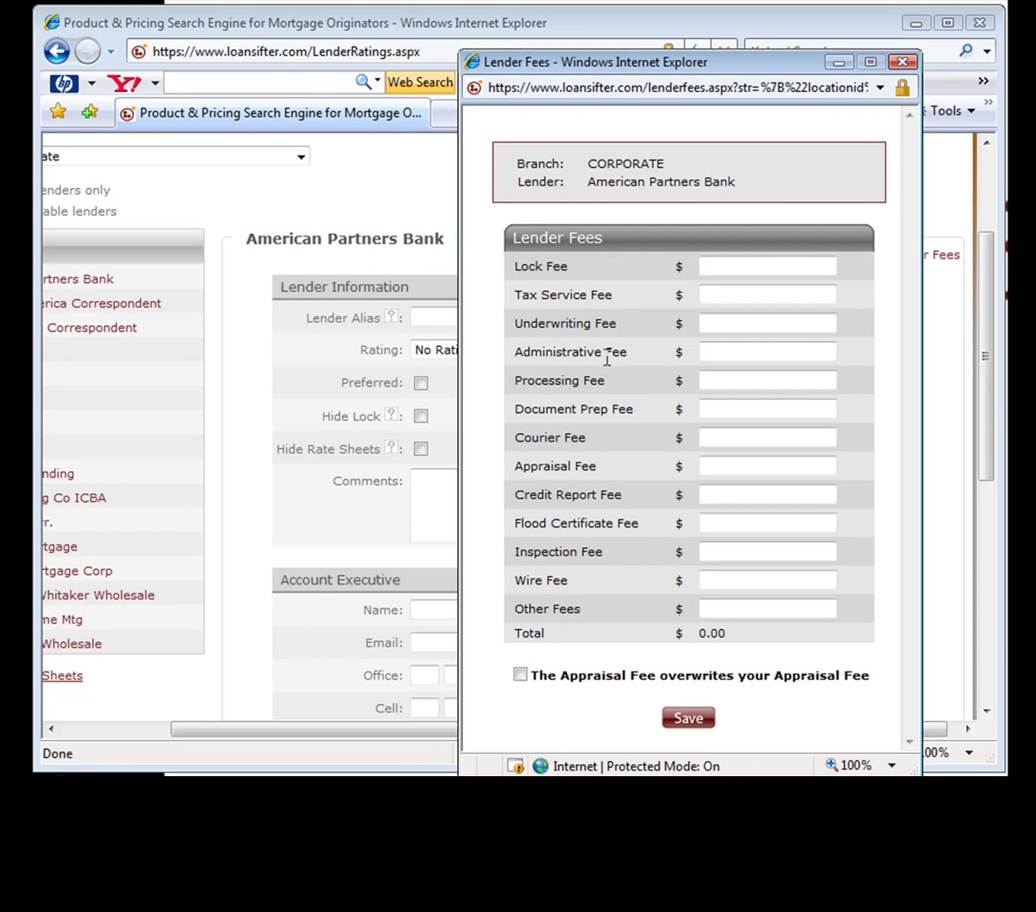
left_click(900, 62)
scroll(989, 295, "up", 4)
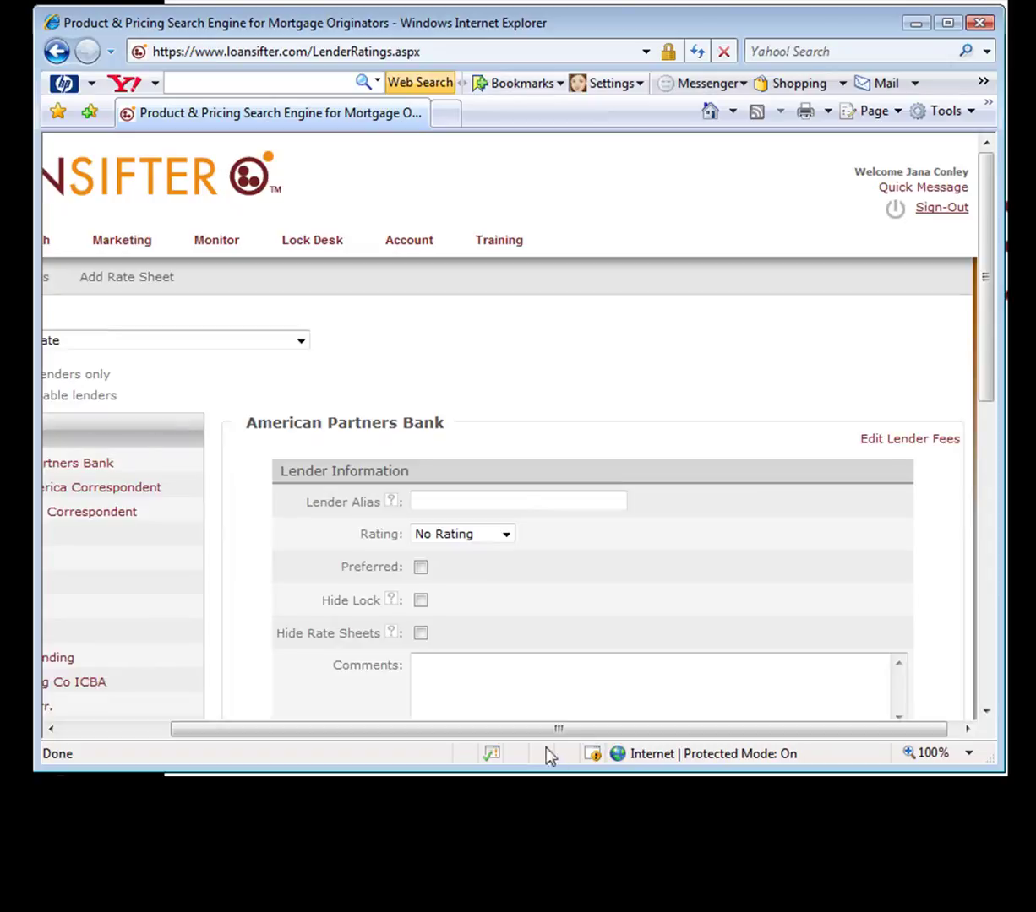
left_click_drag(549, 730, 382, 735)
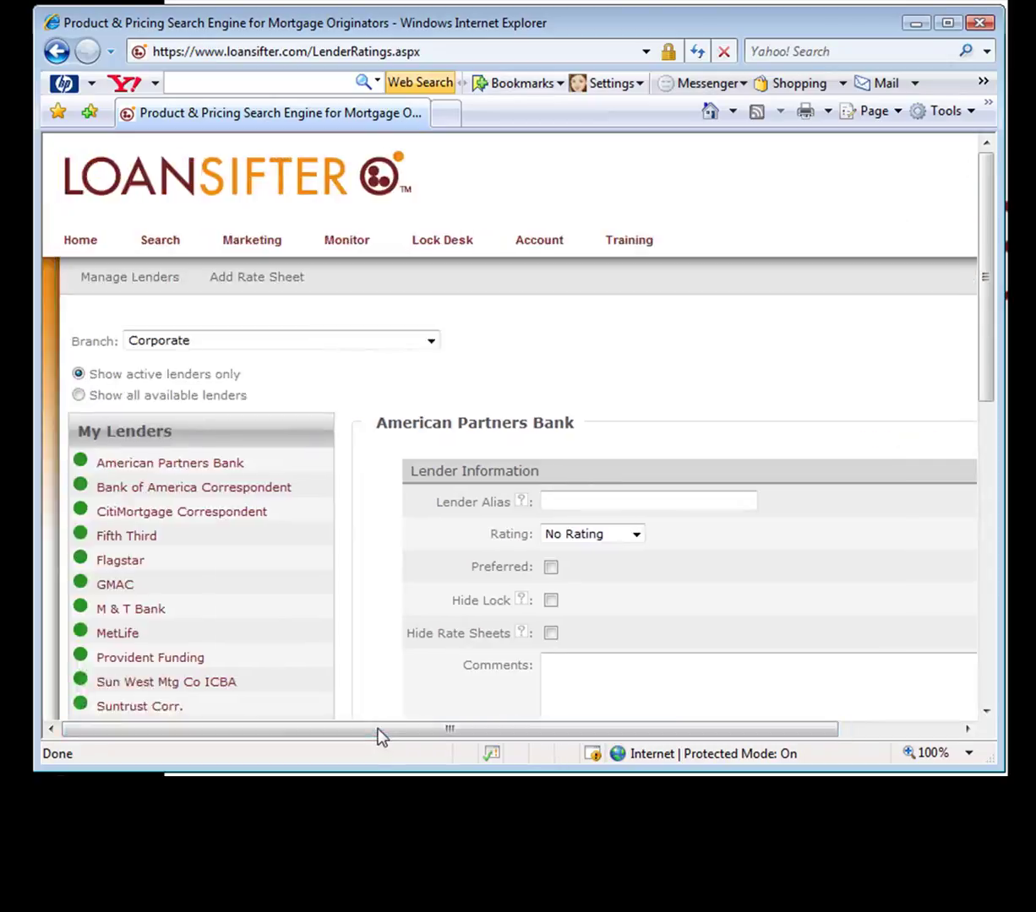